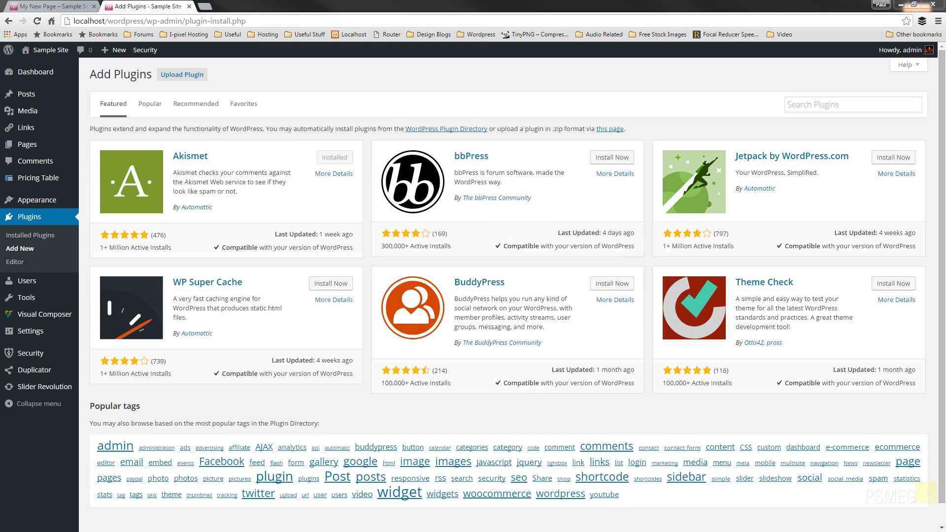
Search the plugin directory for "admin columns" and open the details of the Admin Columns plugin
left_click(809, 107)
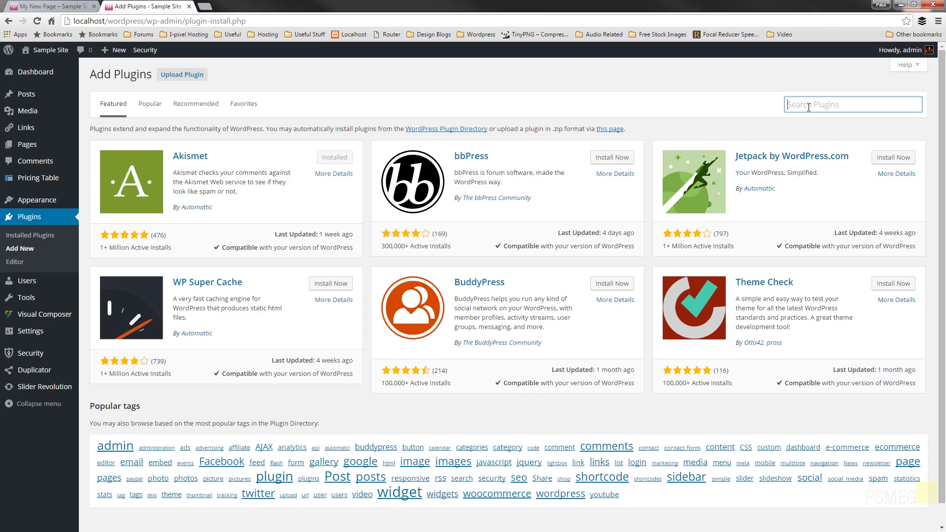
type("admin columns")
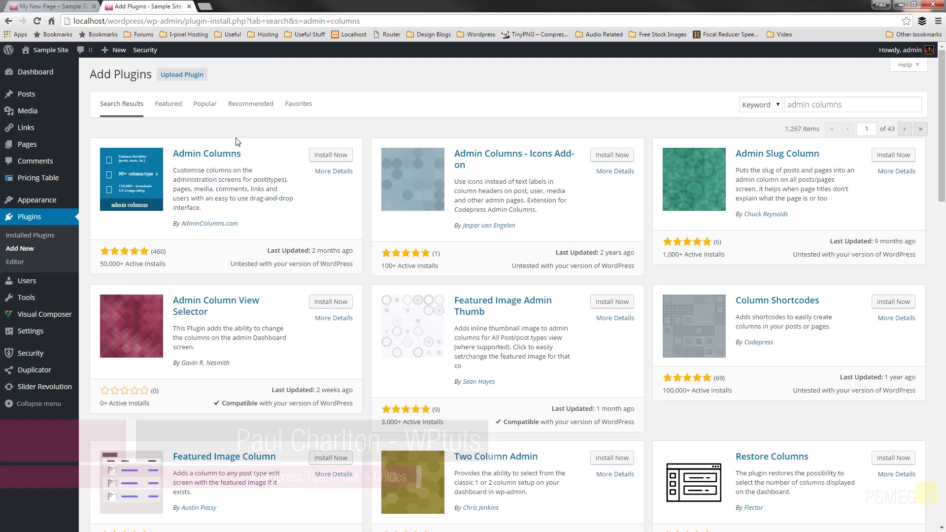
left_click(336, 173)
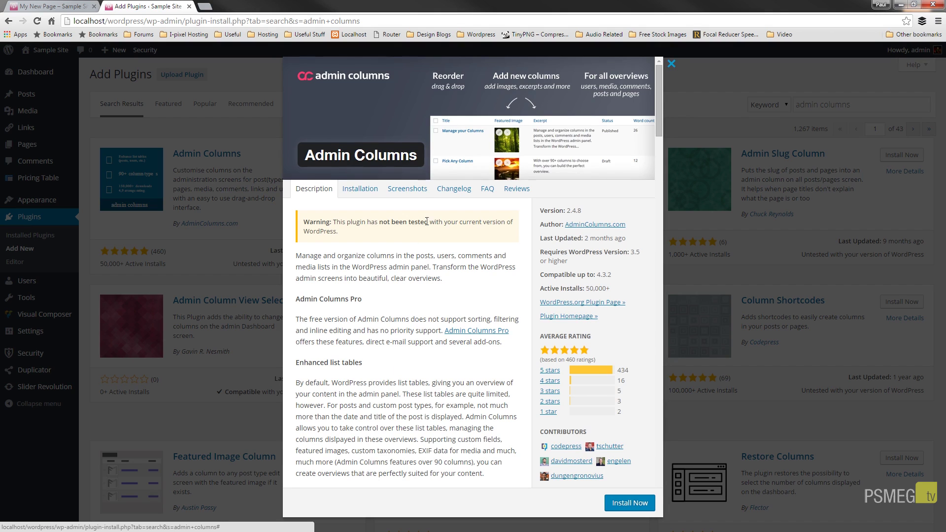
Look through the Admin Columns plugin's screenshots and return to its description
left_click(405, 192)
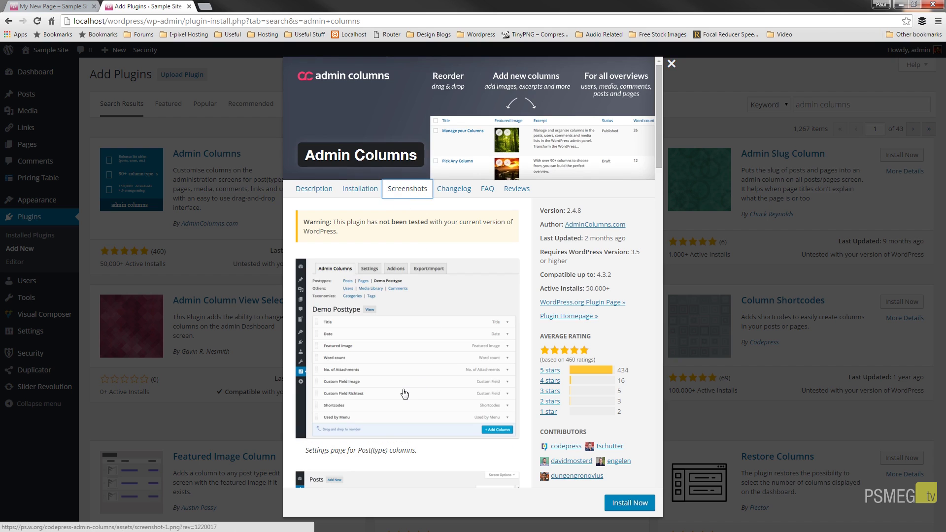
scroll(407, 335, "down", 3)
scroll(407, 335, "down", 8)
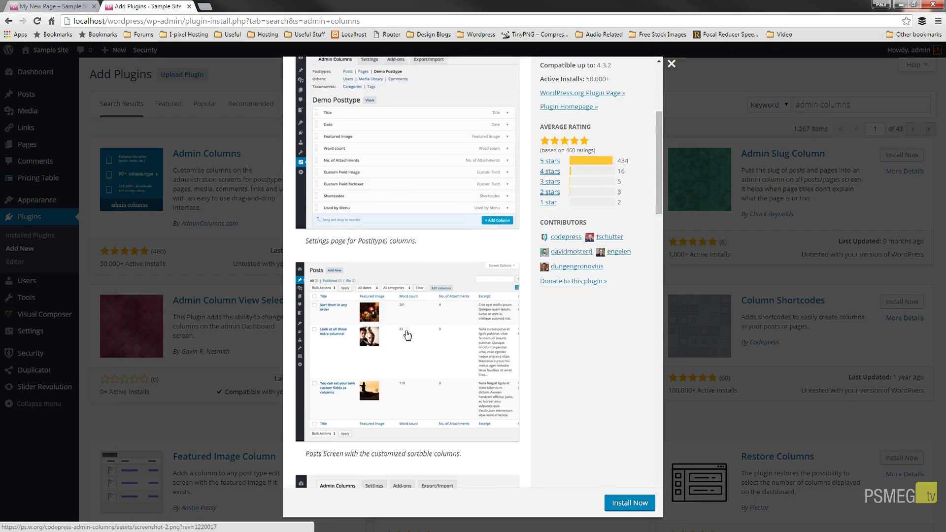
scroll(407, 335, "down", 10)
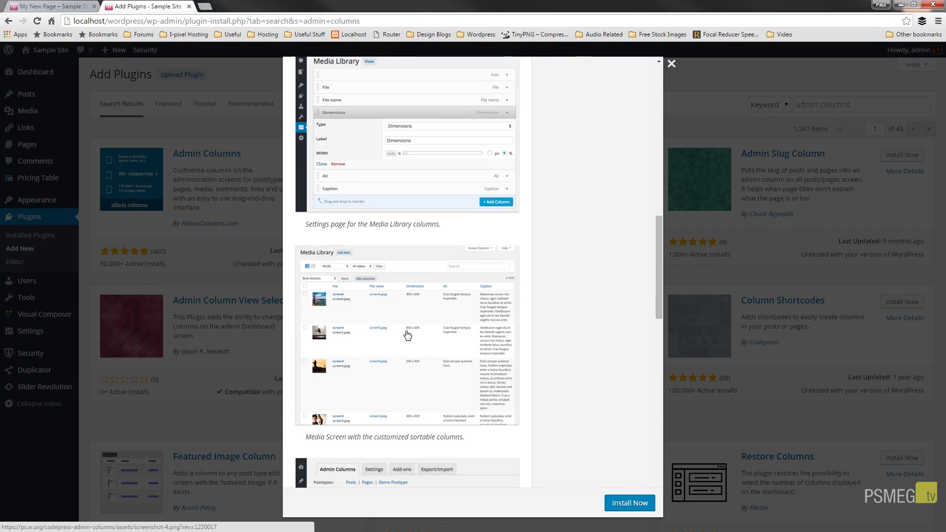
scroll(407, 335, "up", 20)
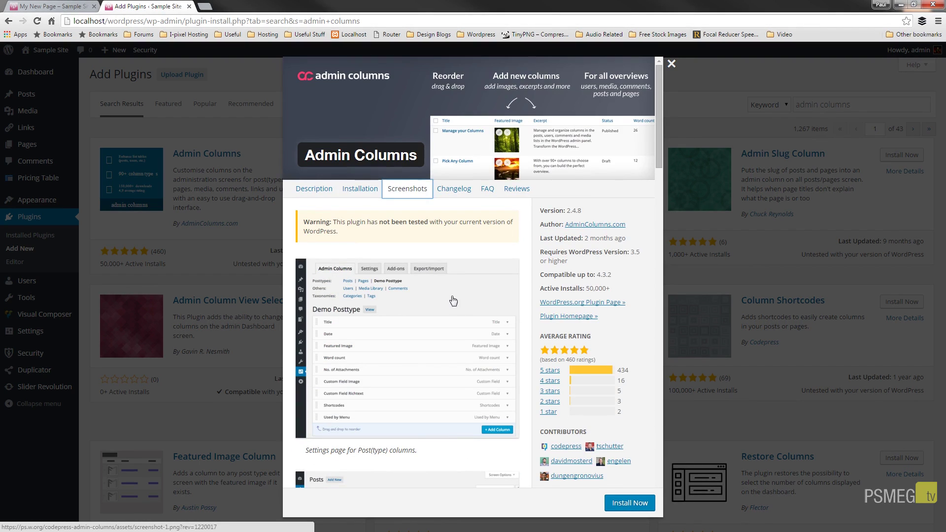
left_click(309, 190)
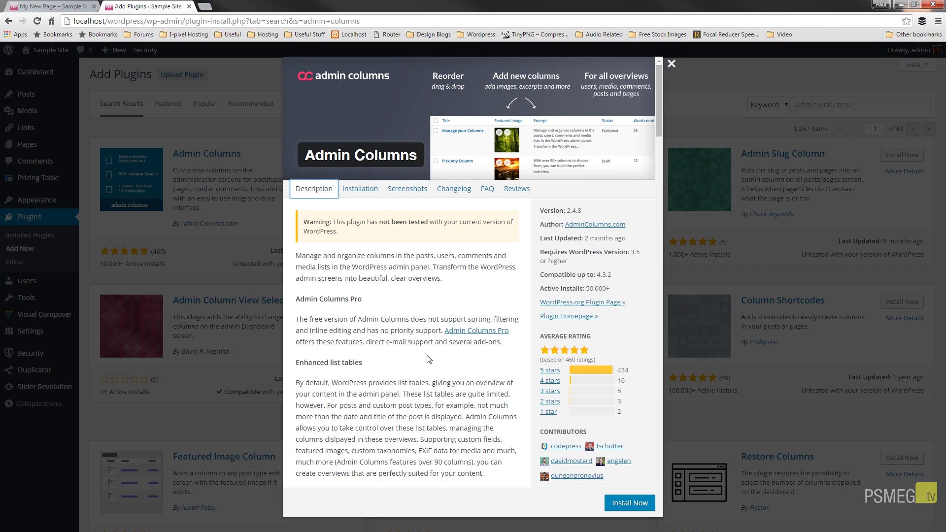
Install and activate the Admin Columns plugin and open its settings page
left_click(627, 503)
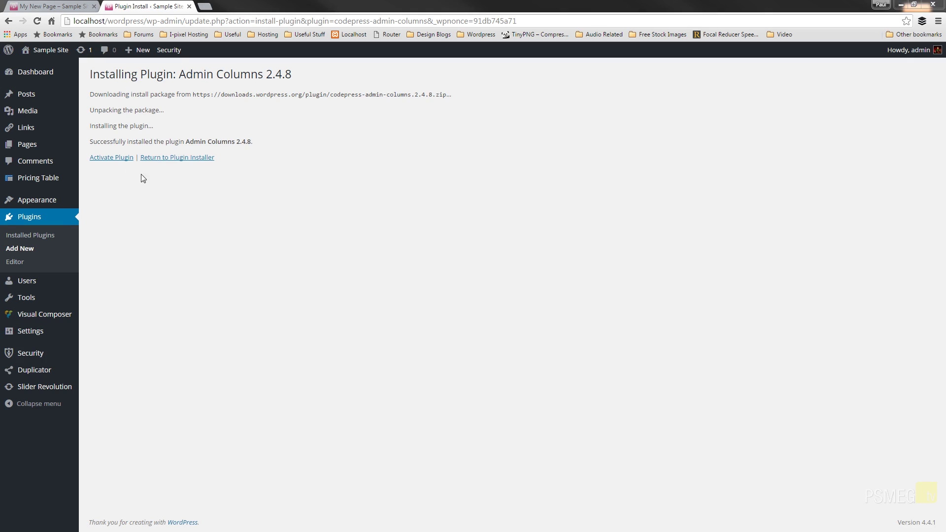
left_click(111, 158)
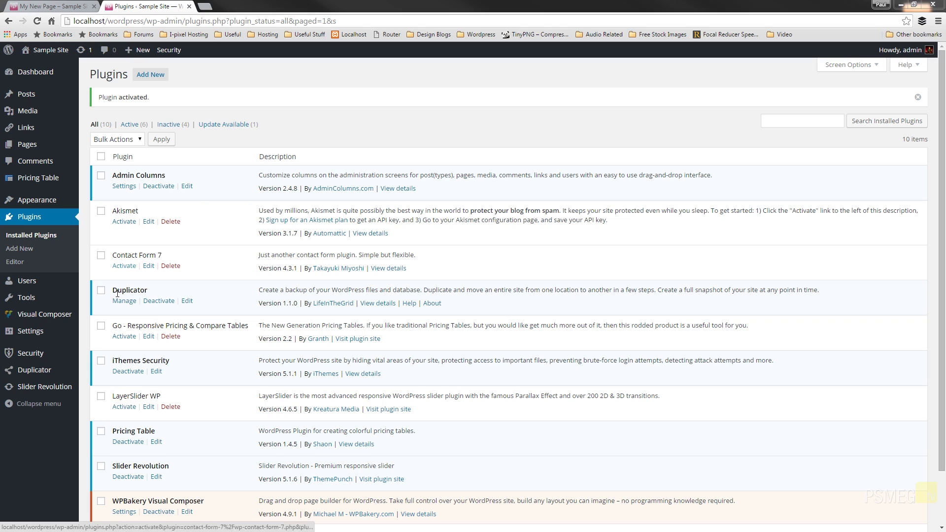
mouse_move(45, 336)
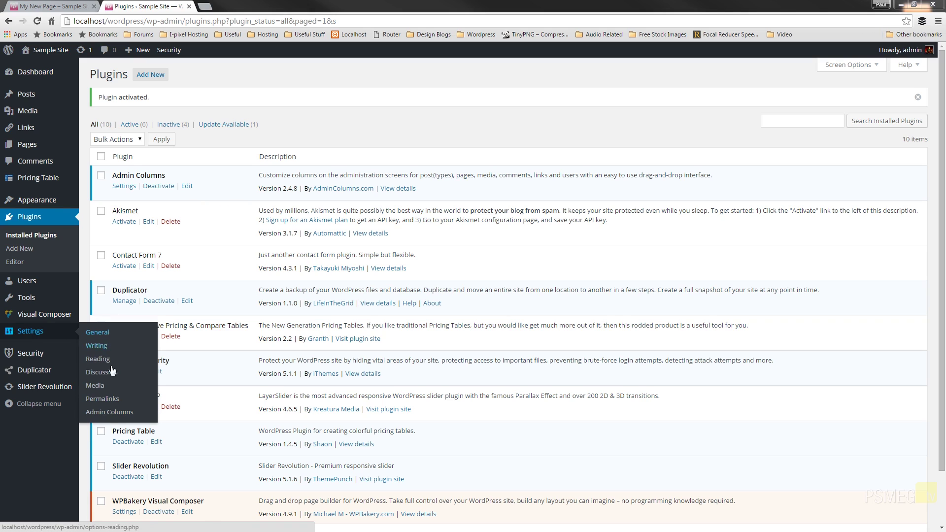
left_click(108, 414)
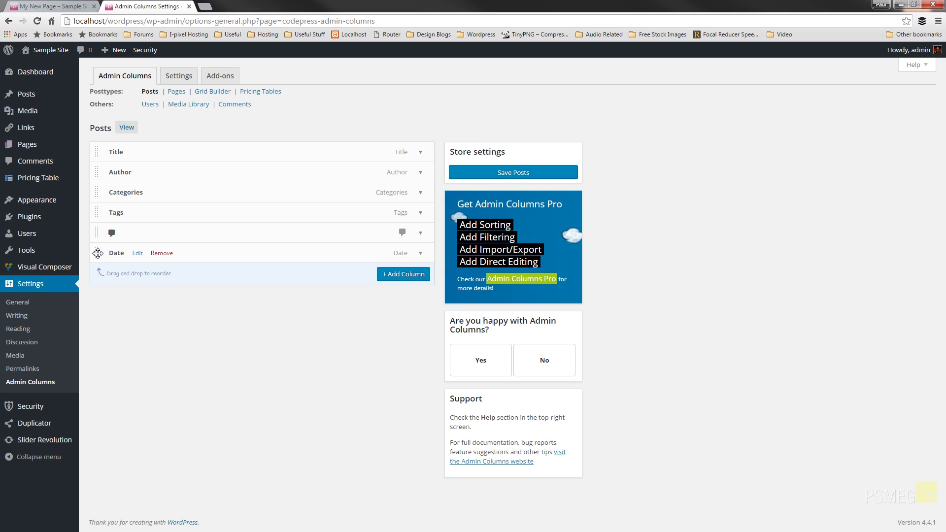
Move the Date column of Posts directly below Title and inspect the Author column's options
left_click_drag(98, 253, 94, 169)
mouse_move(376, 193)
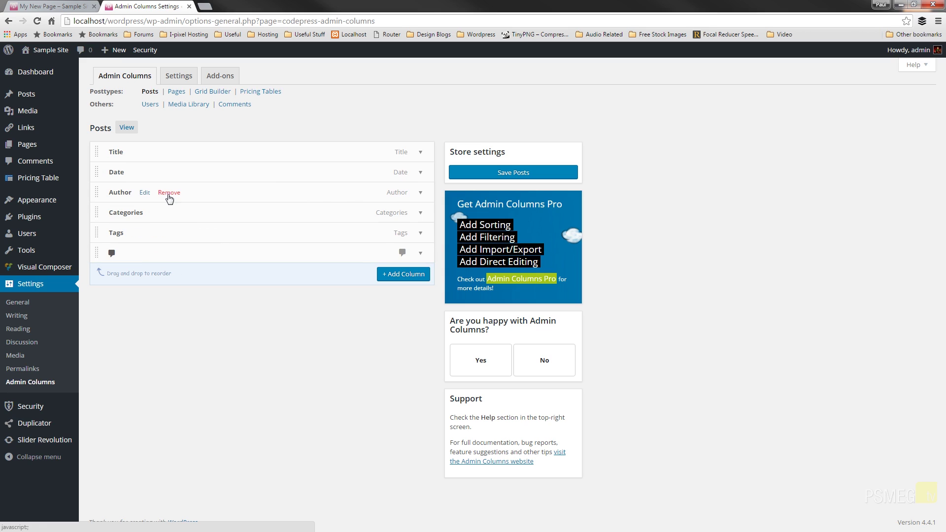
left_click(421, 193)
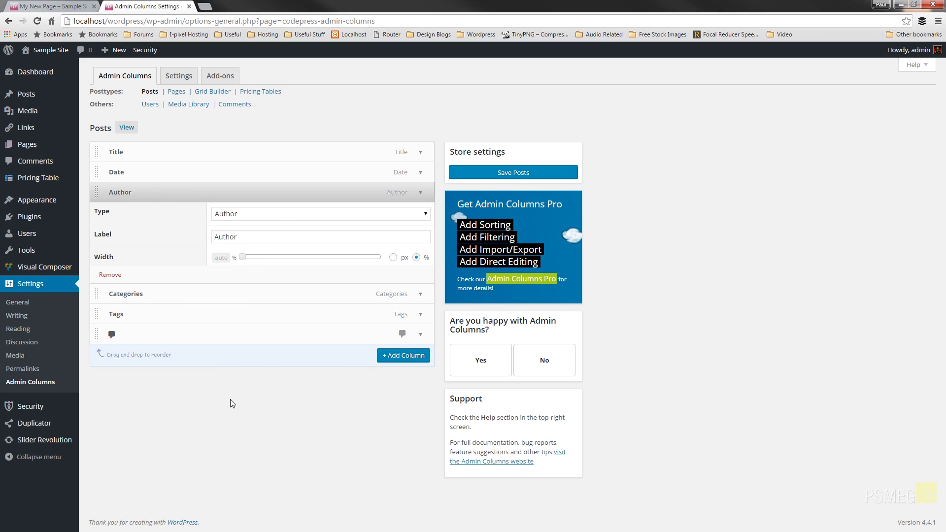
left_click(420, 194)
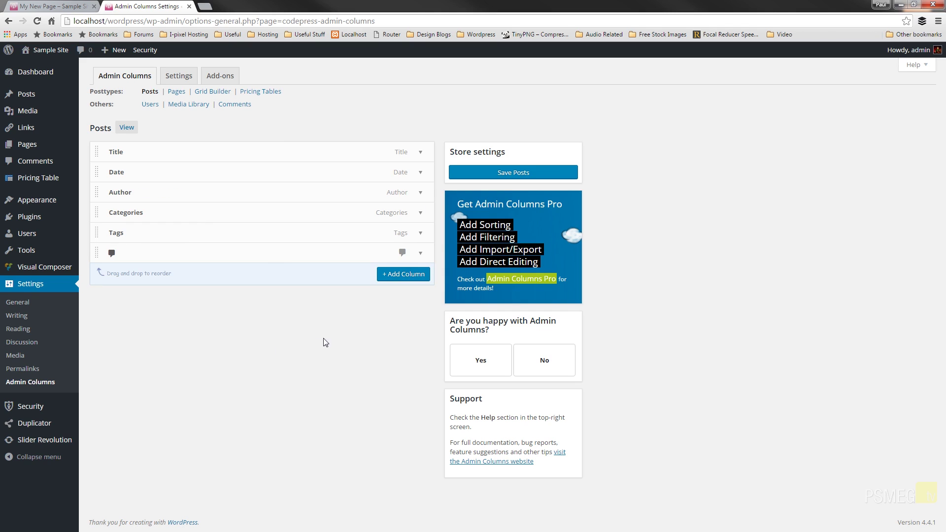
Remove the comments column from Posts, move Date to the end of the column list and save
mouse_move(242, 258)
left_click(153, 253)
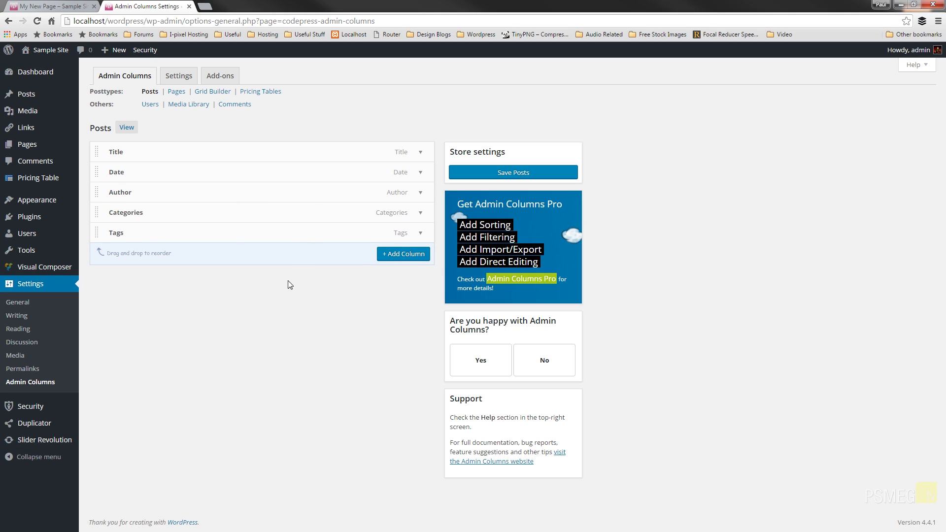
left_click_drag(246, 172, 325, 363)
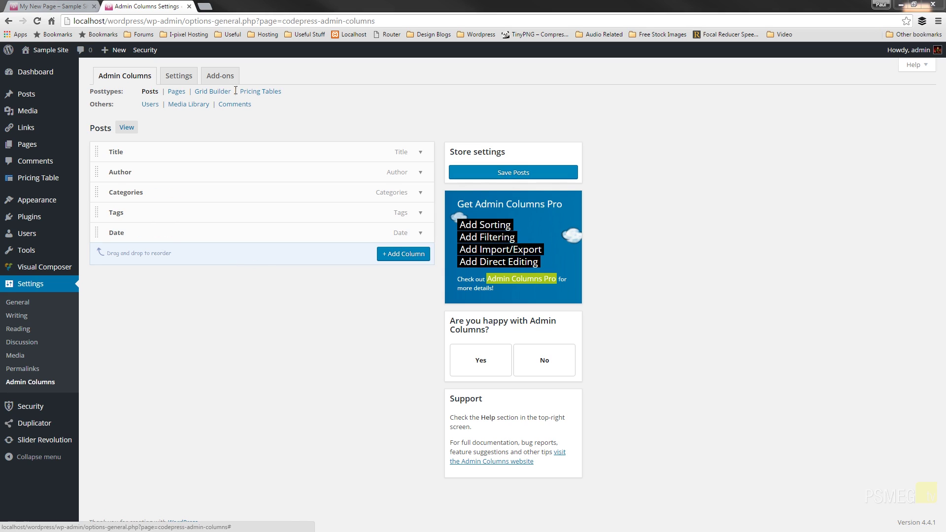
left_click(521, 173)
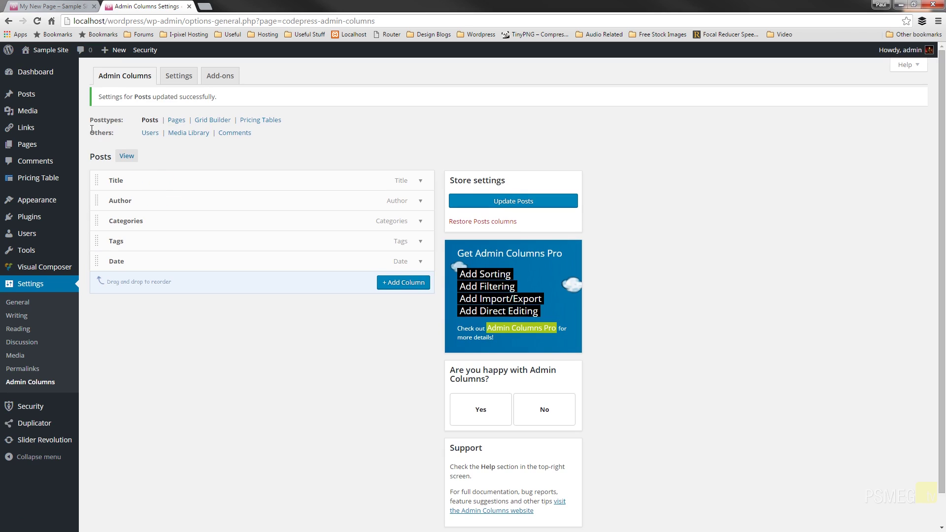
Open the list of all posts in a new browser tab to check its column layout
mouse_move(36, 101)
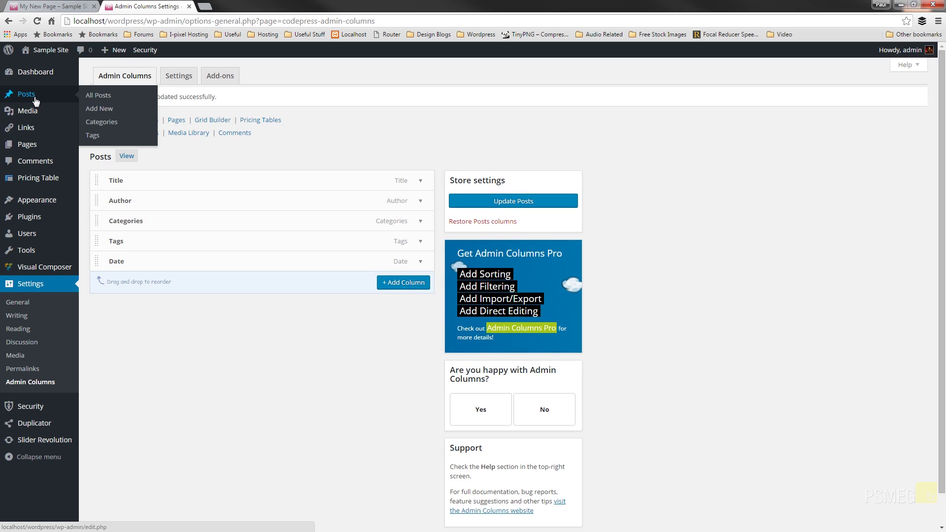
middle_click(96, 100)
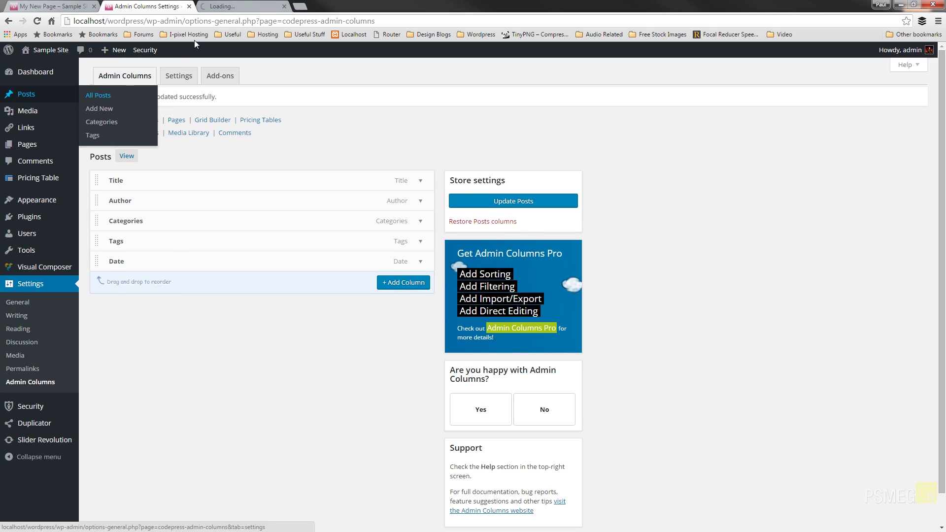
left_click(238, 6)
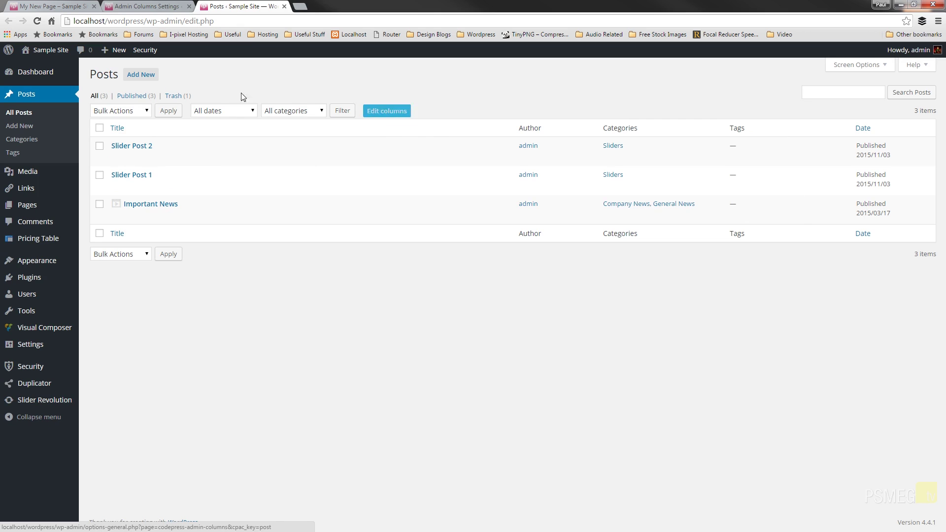
Edit the columns from the posts list, remove Tags, update the settings and view the posts list again
left_click(384, 117)
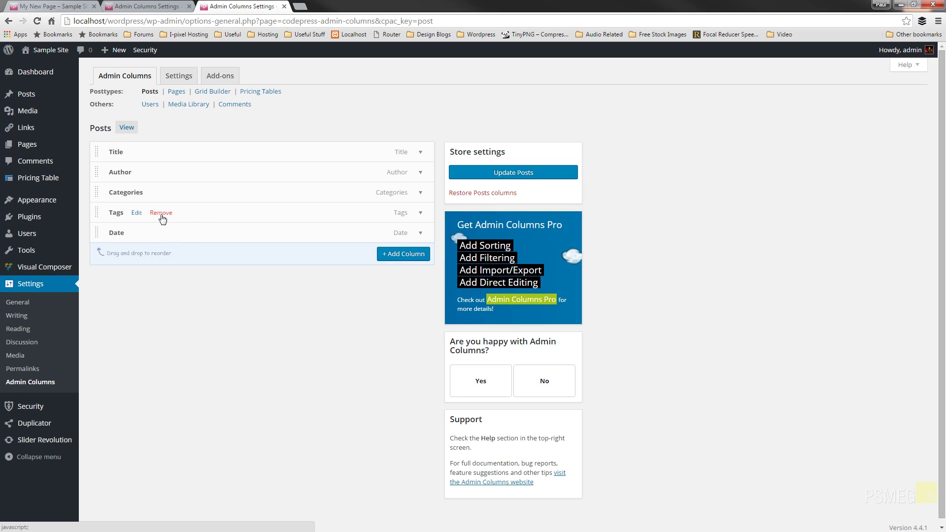
left_click(161, 213)
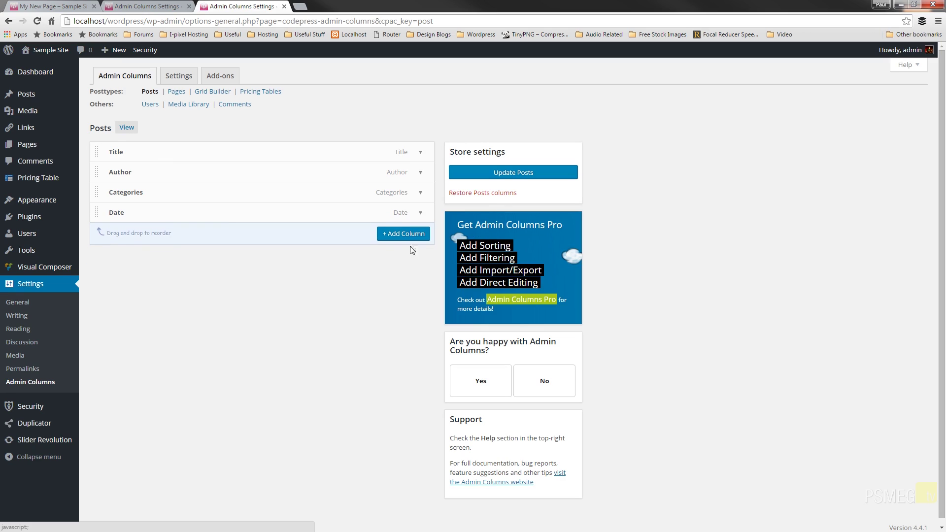
left_click(504, 177)
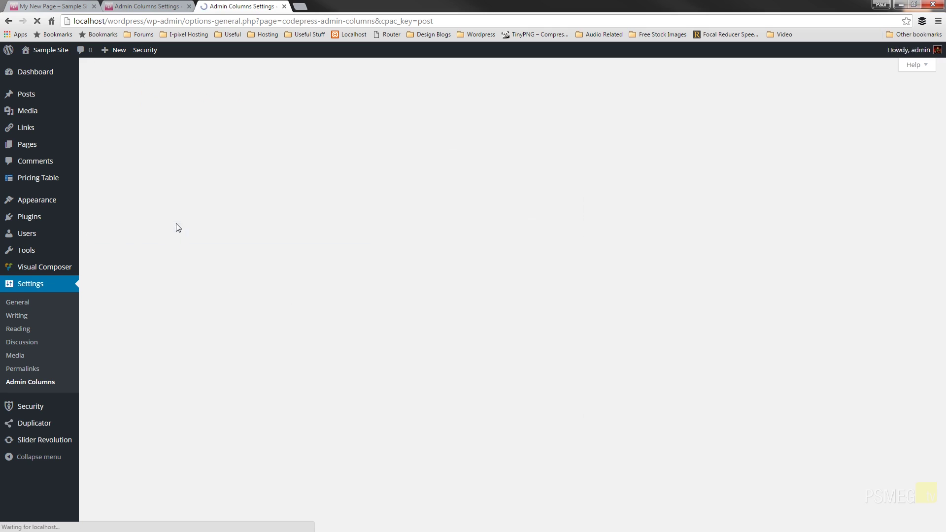
left_click(129, 157)
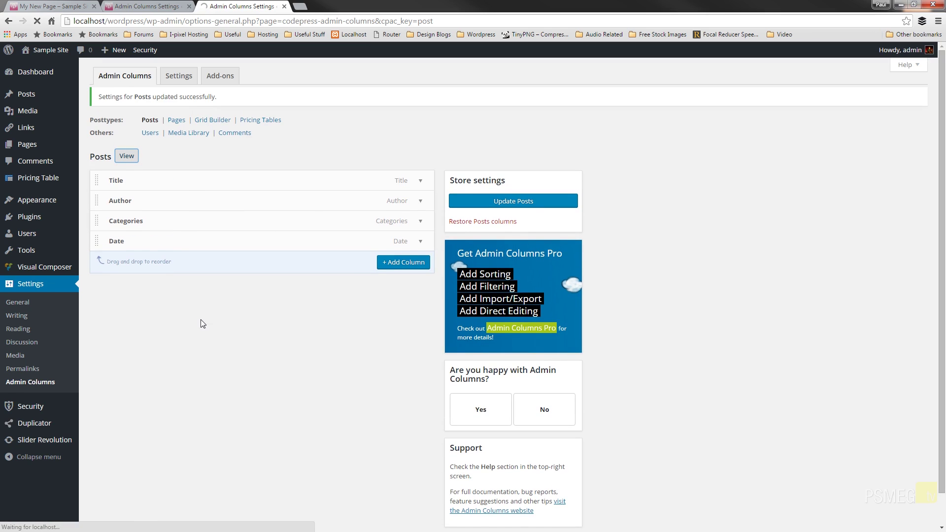
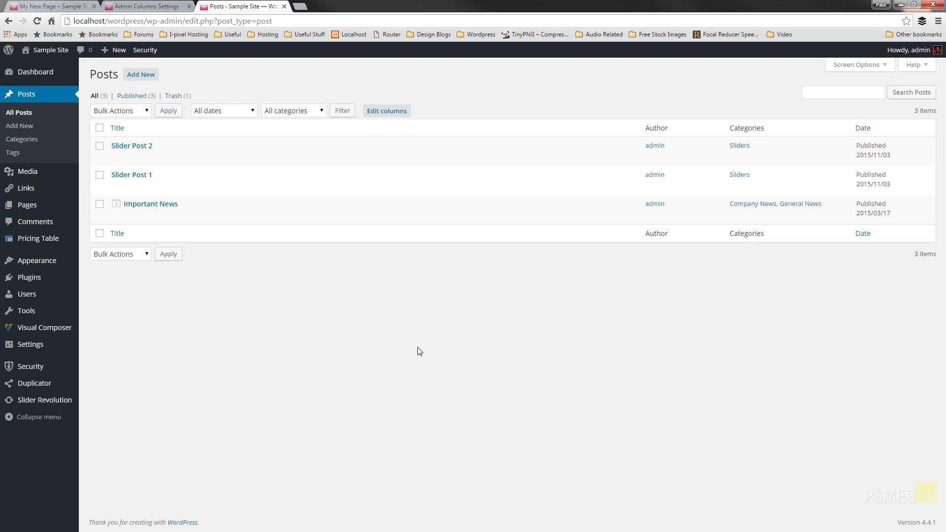
Return to the other tab's Admin Columns settings, remove the Author column from Posts and update the settings
left_click(144, 8)
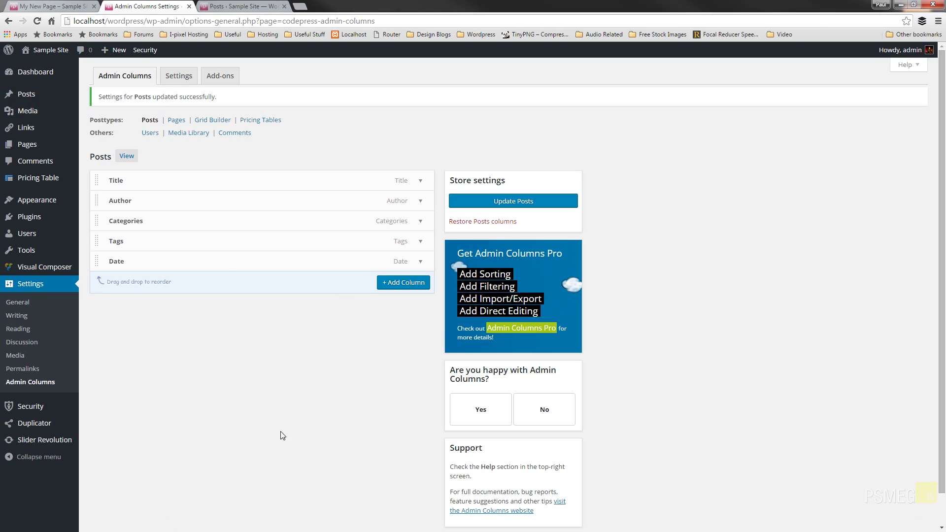
left_click(56, 51)
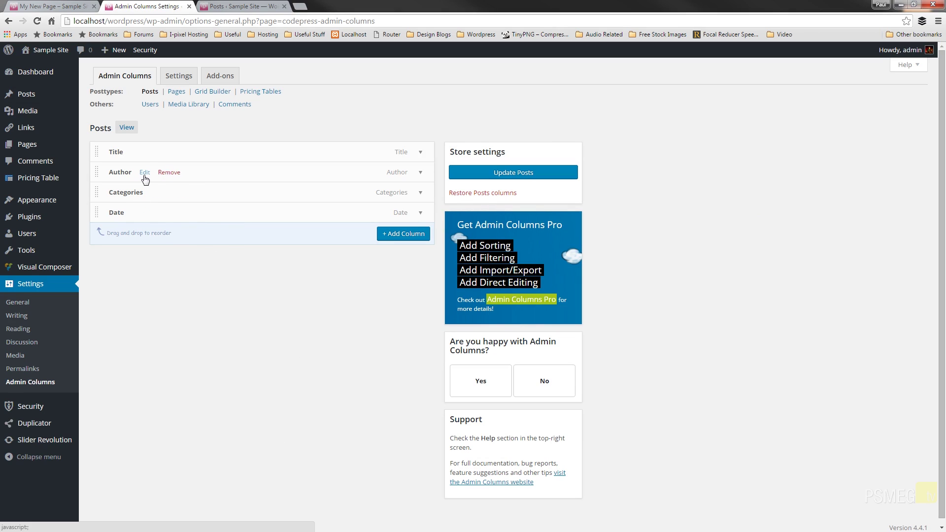
left_click(169, 173)
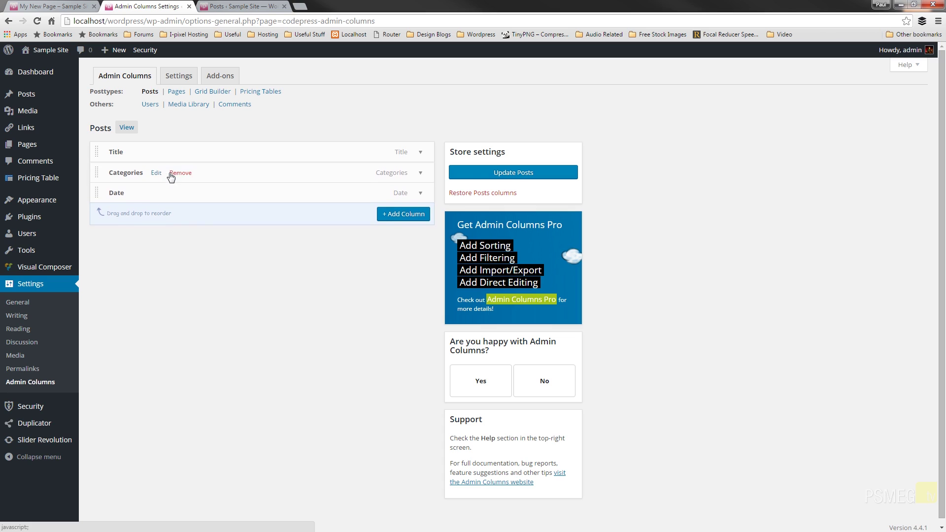
left_click(532, 177)
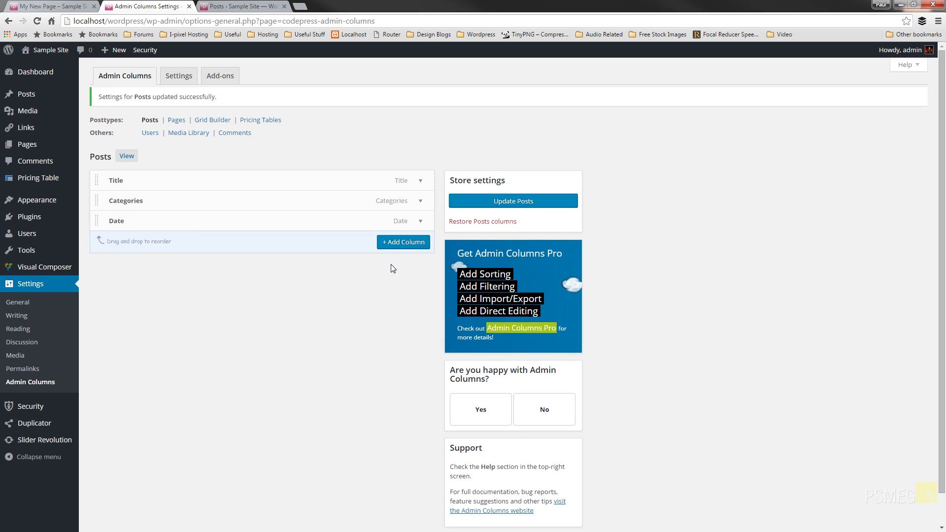
Add a new column to the Posts columns and look through the column types it can have
left_click(403, 242)
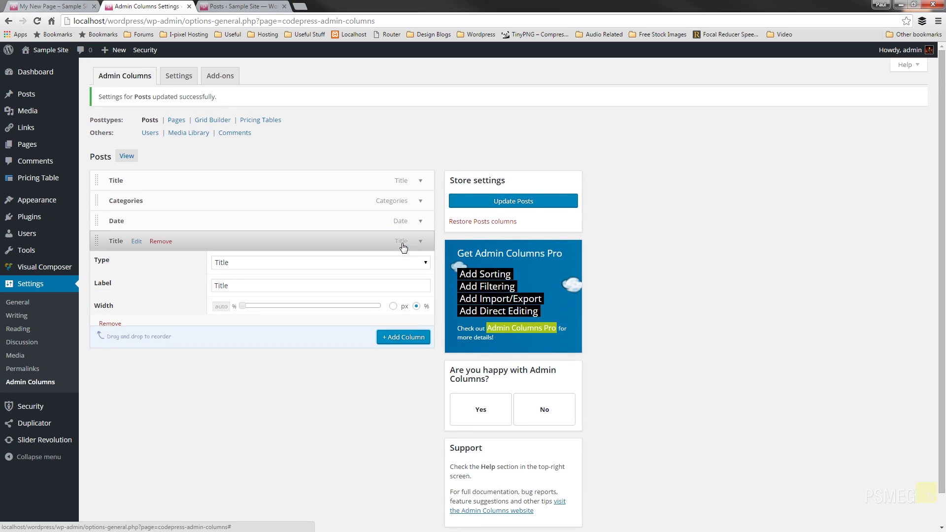
scroll(403, 247, "down", 1)
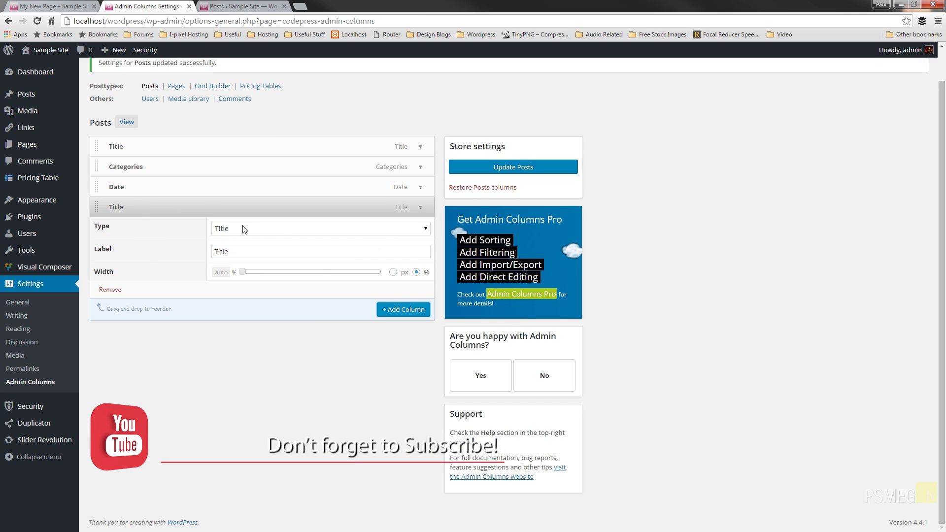
left_click(273, 233)
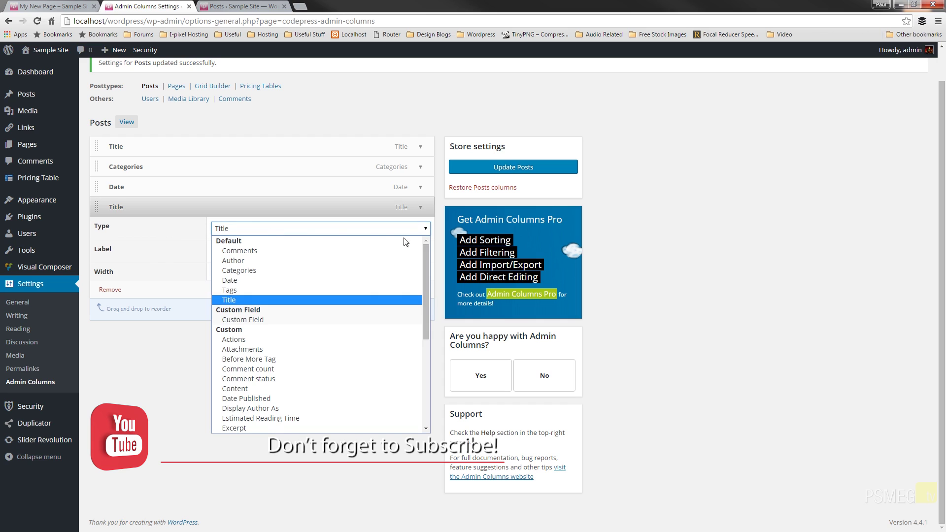
mouse_move(425, 247)
left_mouse_down()
mouse_move(426, 353)
mouse_move(436, 250)
left_mouse_up()
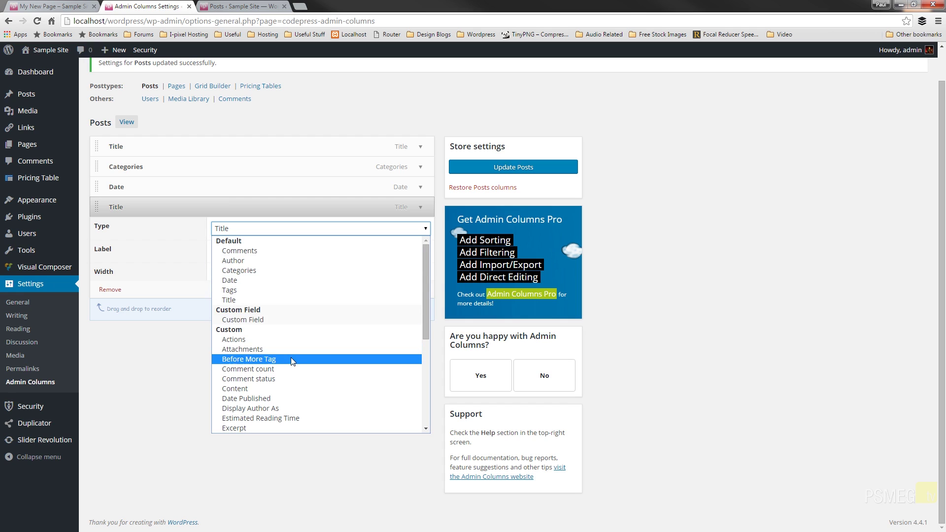
scroll(330, 363, "down", 6)
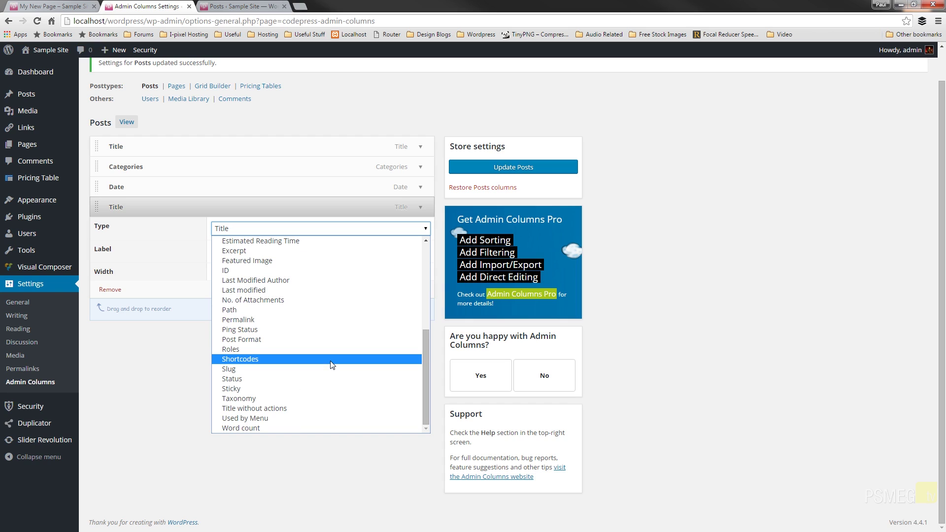
key("Escape")
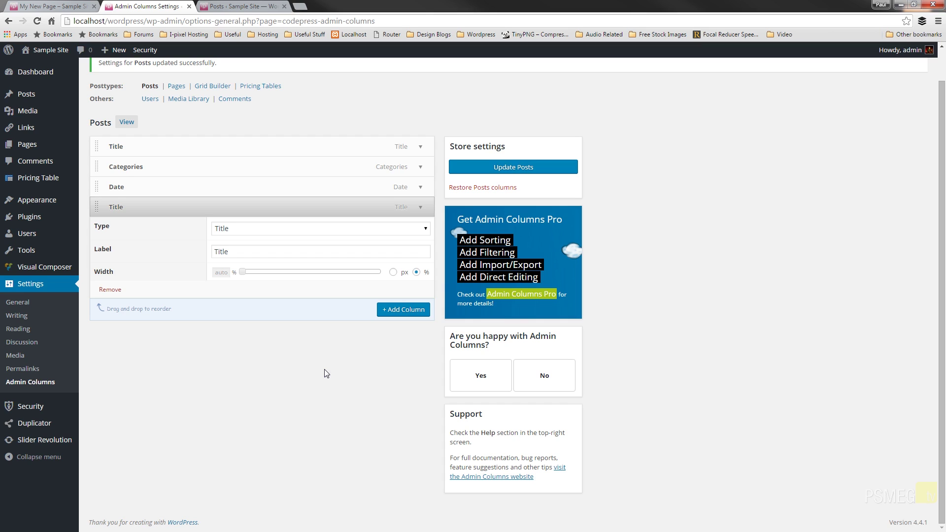
Set the new Posts column's type to Word count and its width to 60 px
left_click(424, 229)
left_click_drag(427, 253, 420, 351)
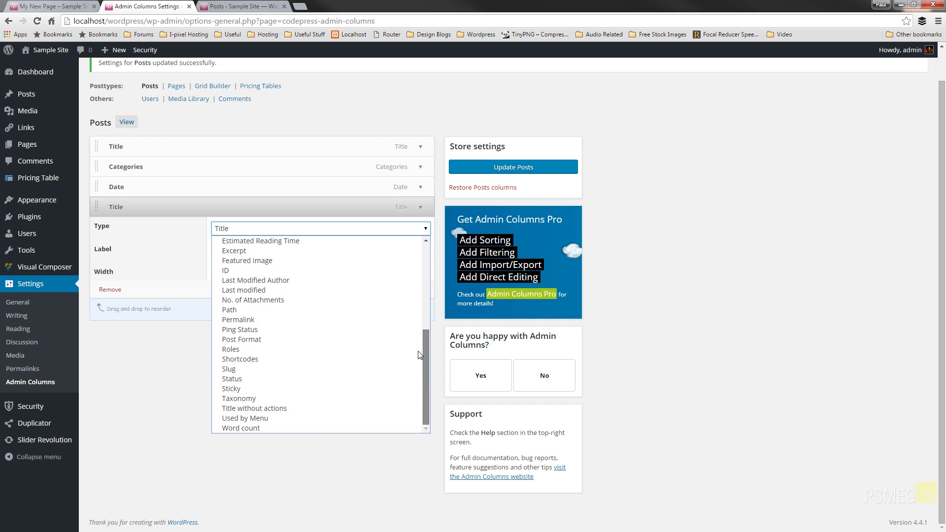
left_click(283, 428)
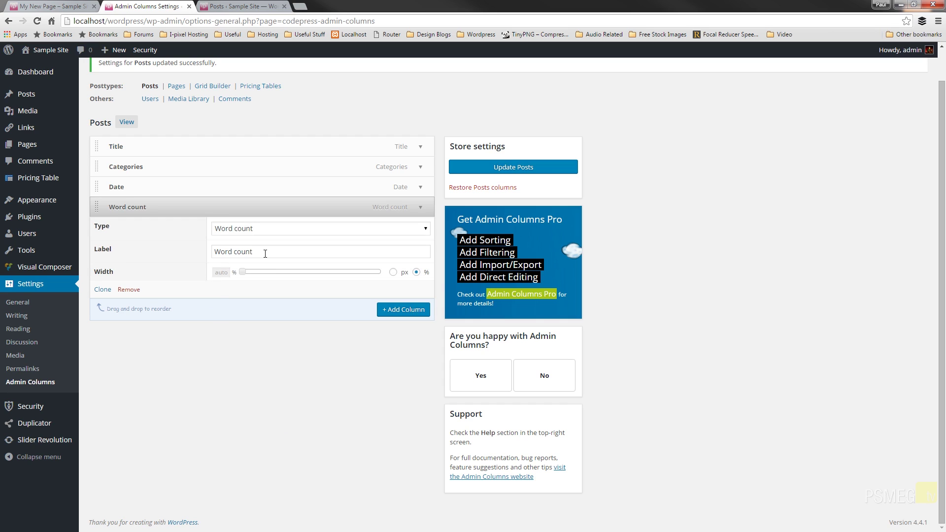
left_click(394, 273)
left_click_drag(243, 271, 261, 272)
Add an Attachments column to Posts with the Thumbnail preview size and update the settings
left_click(410, 311)
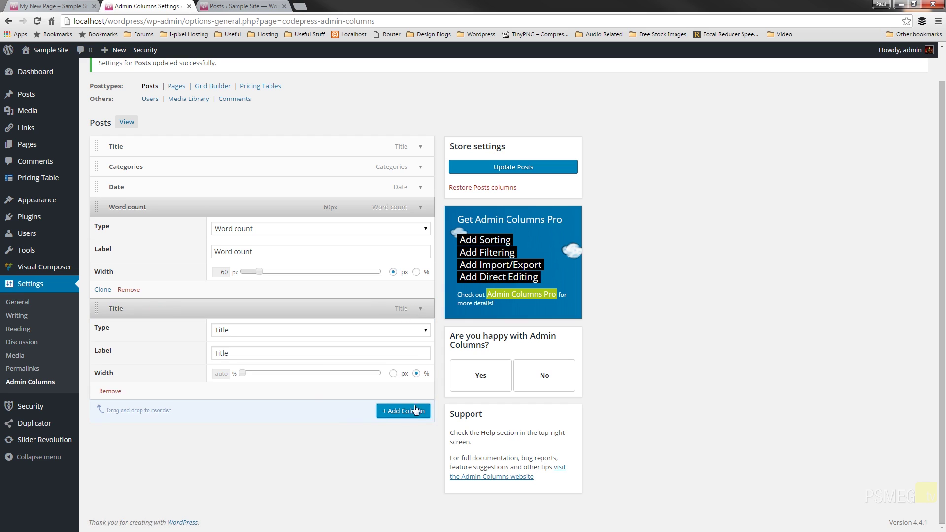
left_click(424, 331)
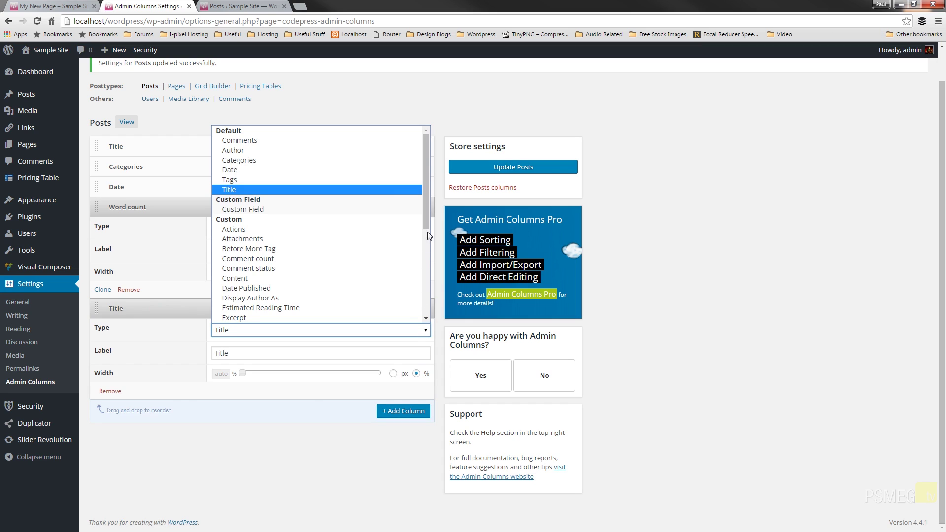
left_click(262, 240)
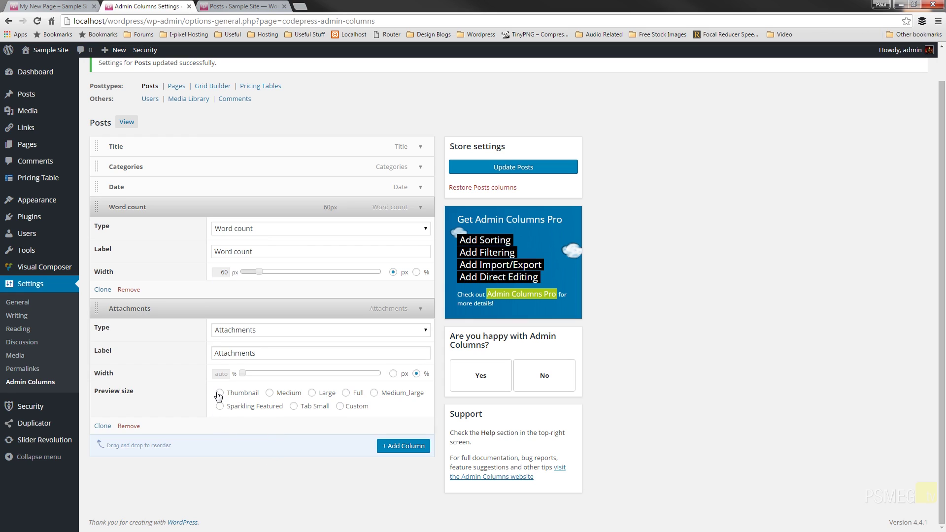
left_click(220, 394)
left_click(516, 170)
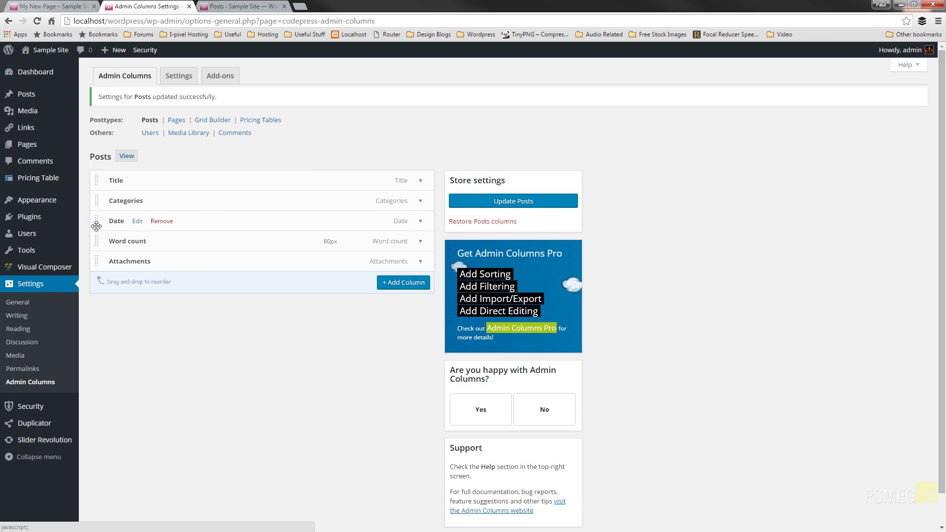
Place the Word count column directly after Title, update the Posts settings and check the posts list in the other tab
left_click_drag(96, 225, 97, 200)
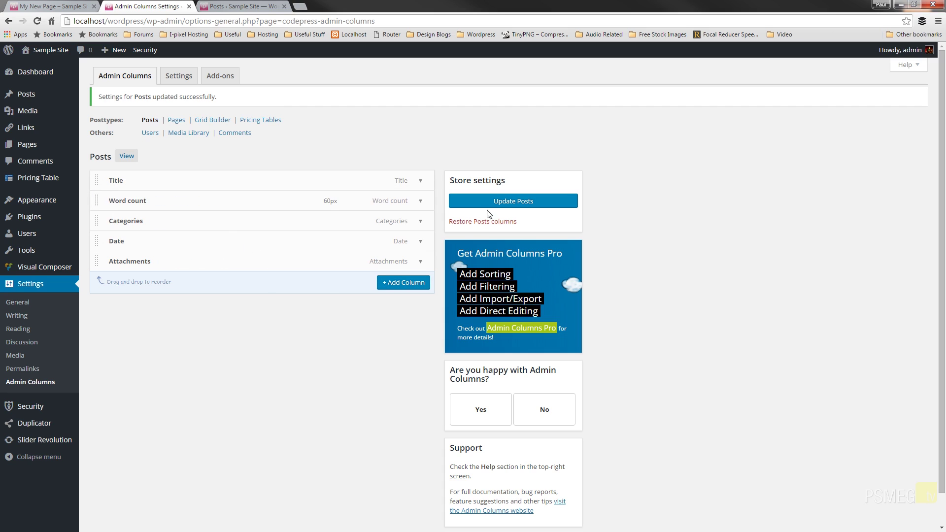
left_click(499, 201)
key("ctrl+Tab")
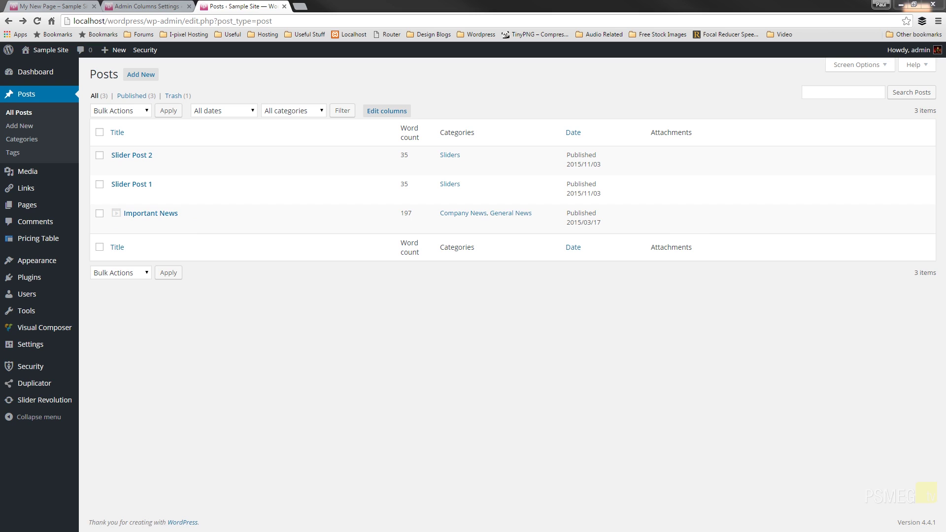
Return to the Admin Columns settings, remove the Attachments column from Posts and update the settings
left_click(143, 6)
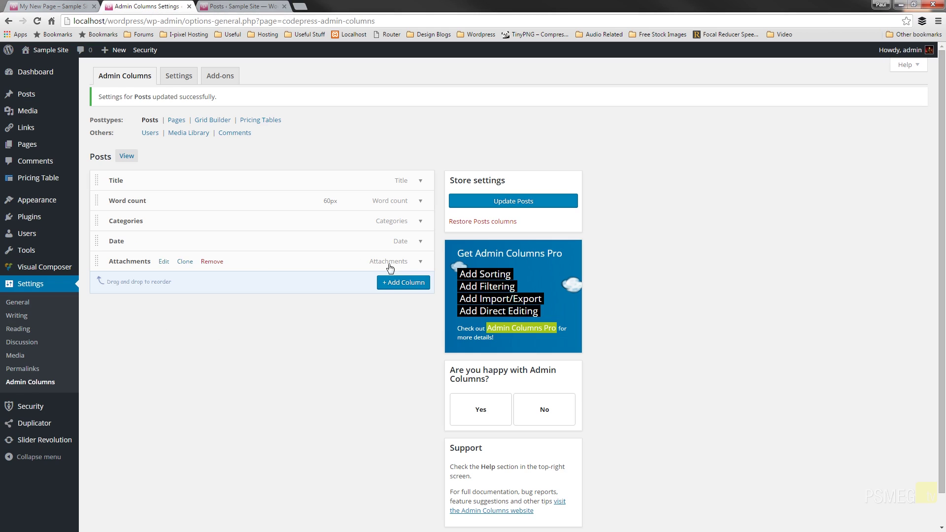
left_click(422, 262)
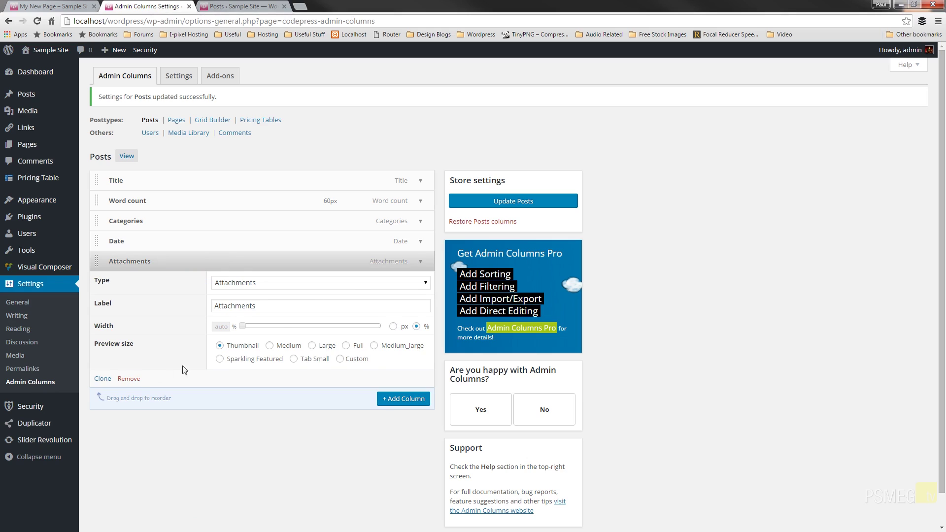
left_click(129, 379)
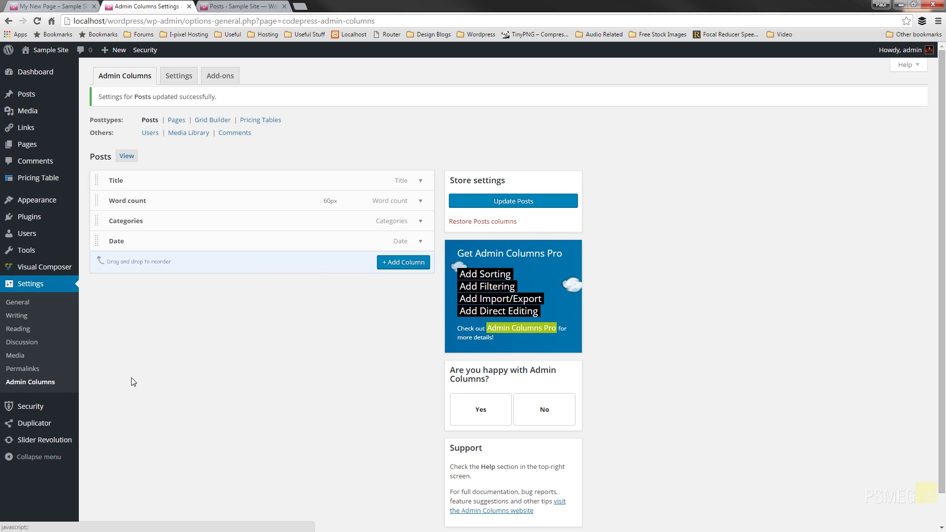
left_click(420, 242)
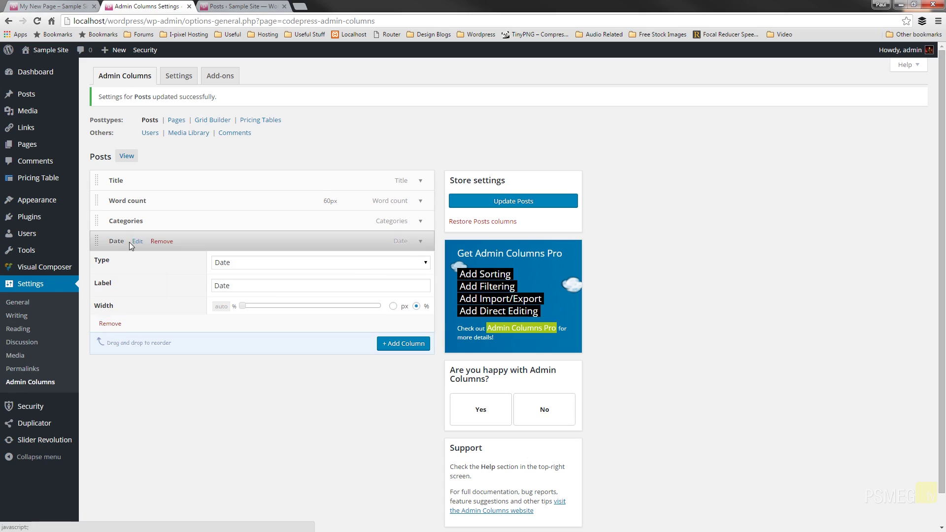
mouse_move(127, 235)
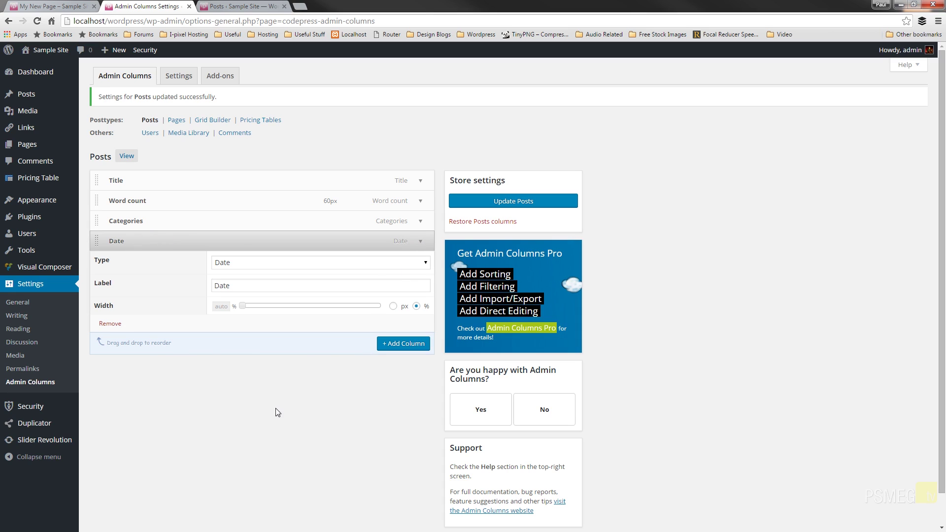
left_click(510, 202)
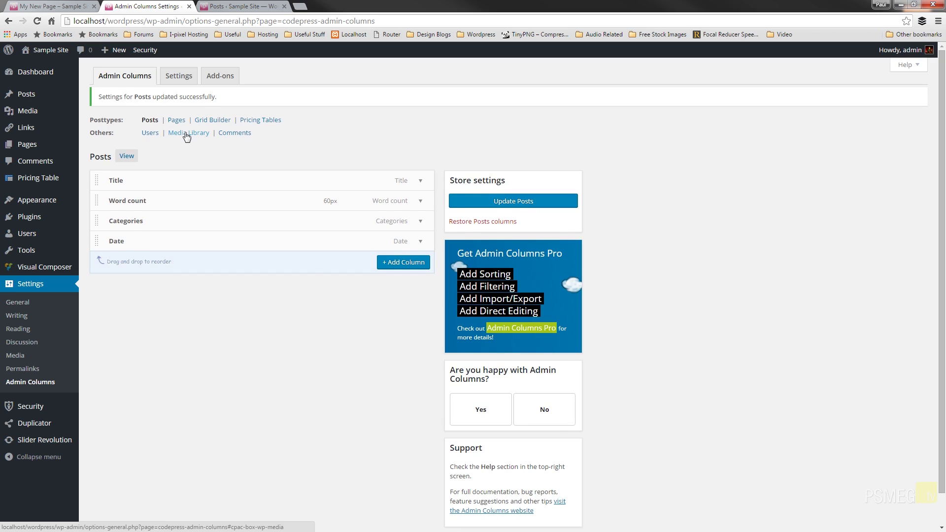
Open the Media Library column settings and compare them with the media list in the other browser tab
left_click(187, 133)
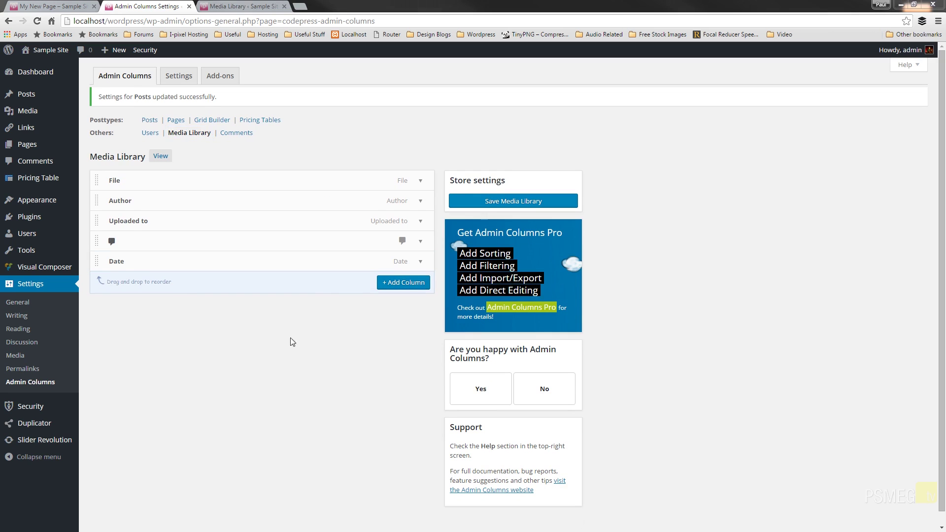
left_click(244, 7)
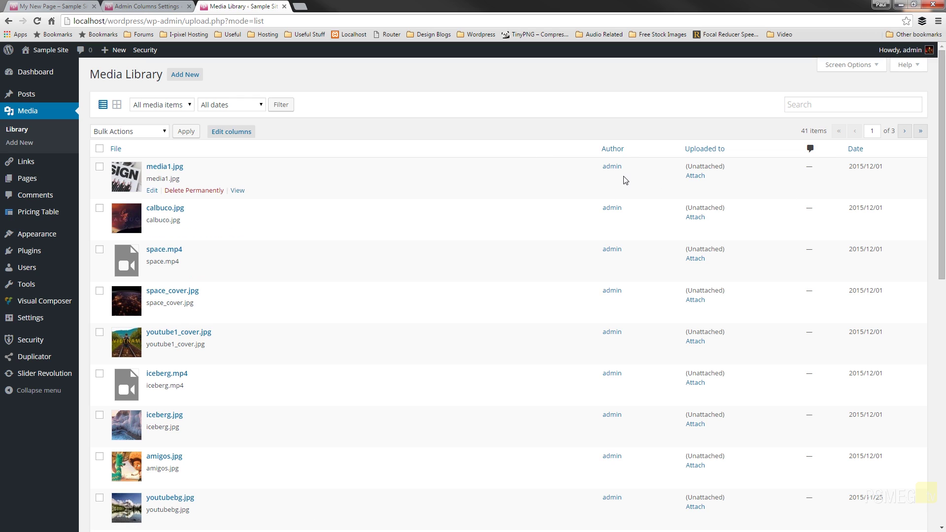
left_click(151, 9)
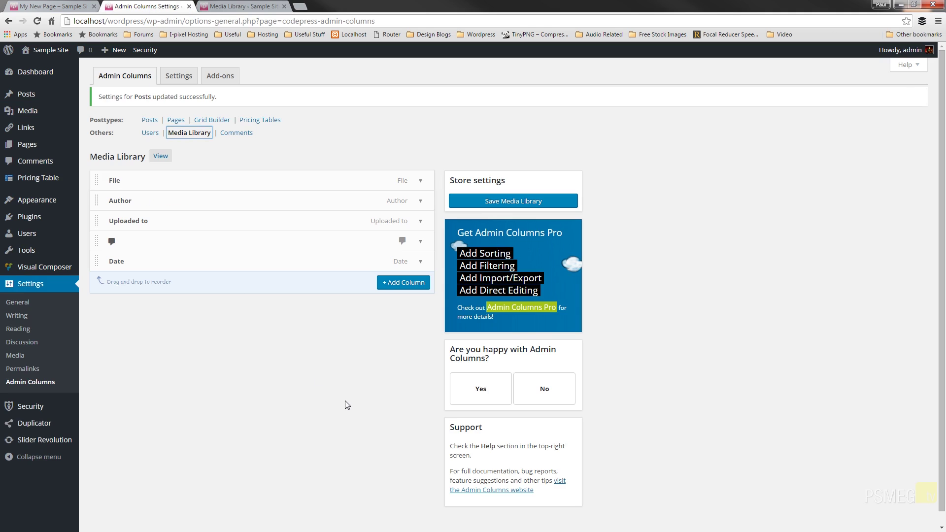
Remove the comments and Author columns from the Media Library columns
left_click(421, 243)
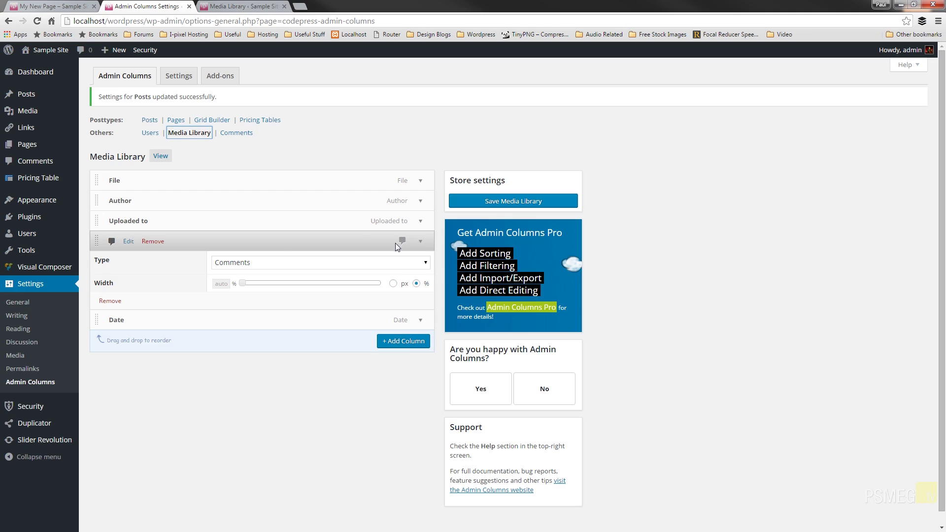
left_click(116, 302)
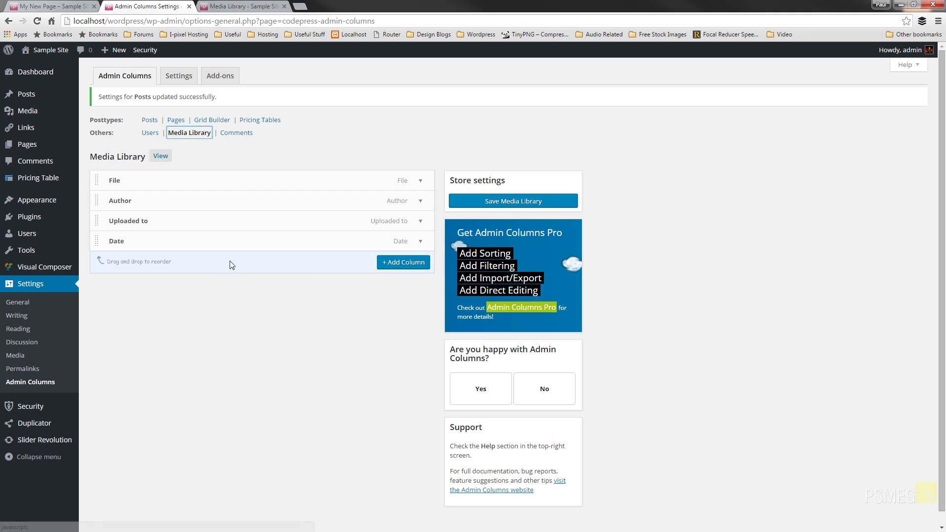
left_click(421, 201)
left_click(117, 284)
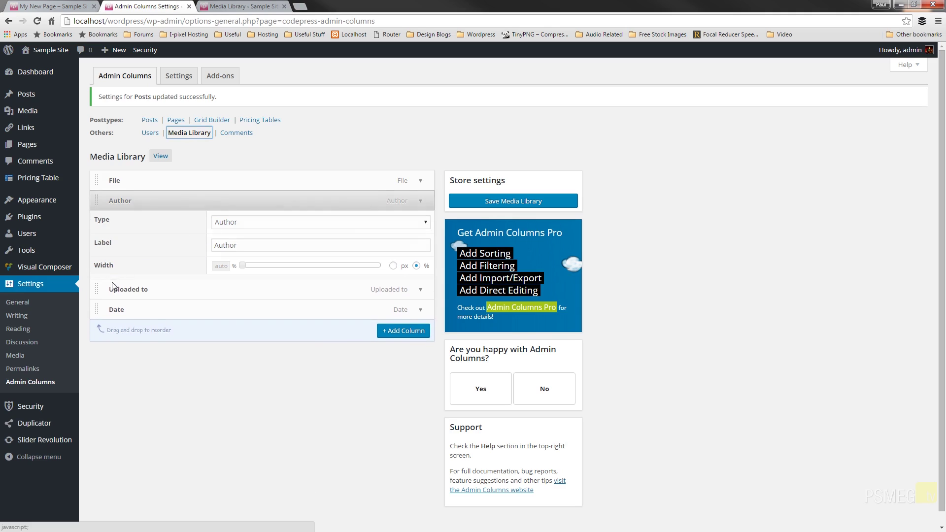
Add a Dimensions column to the Media Library columns
left_click(404, 242)
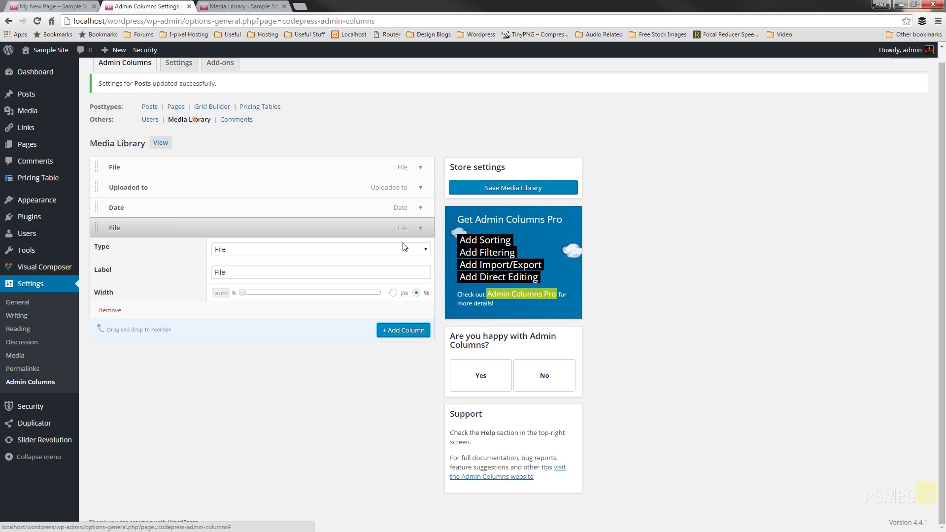
left_click(424, 250)
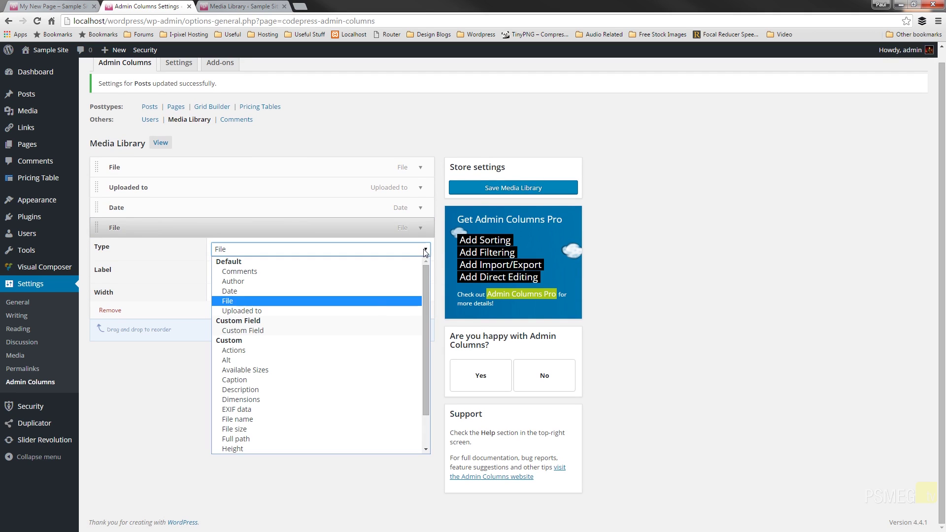
left_click_drag(425, 287, 426, 318)
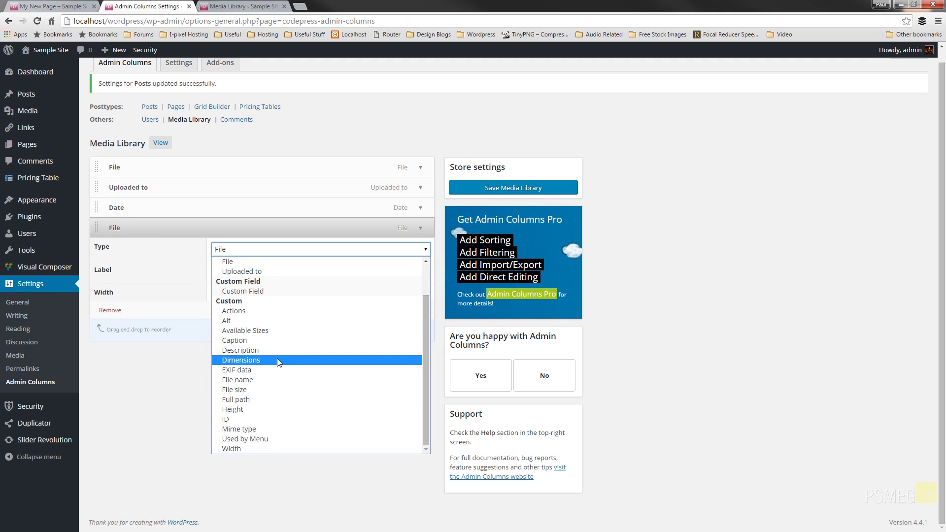
left_click(243, 361)
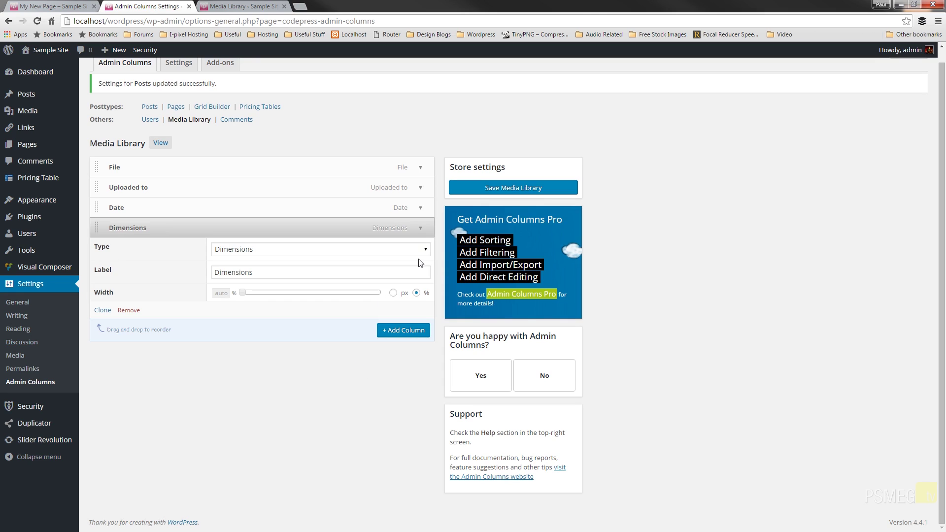
Add a File size column, save the Media Library settings and switch to the media list tab
left_click(405, 331)
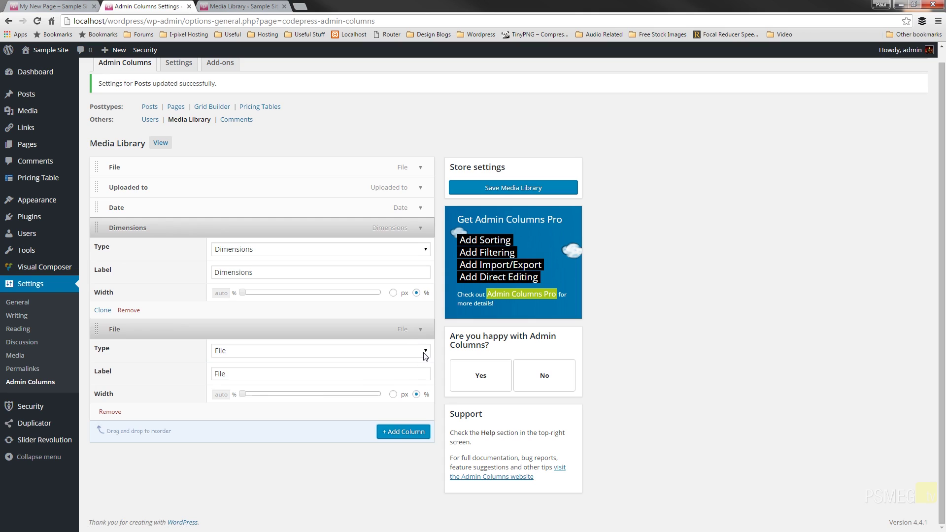
left_click(423, 352)
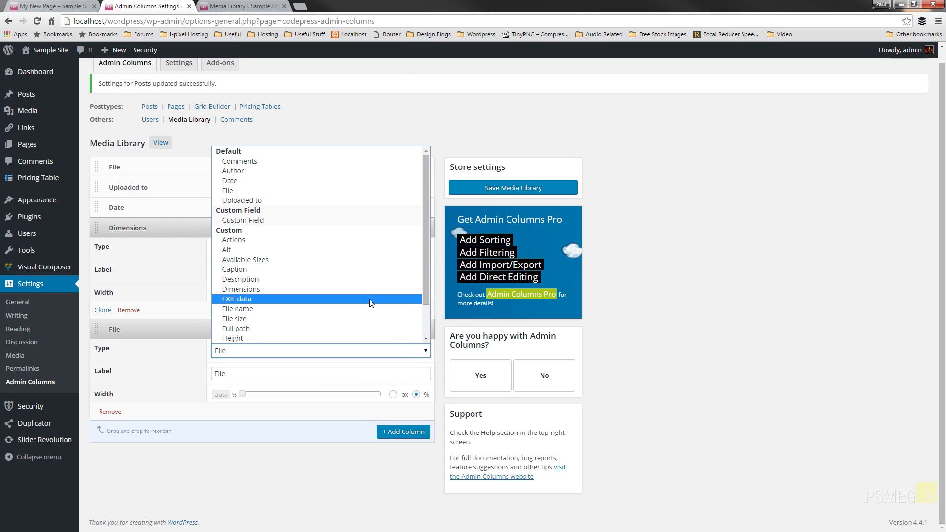
left_click(283, 320)
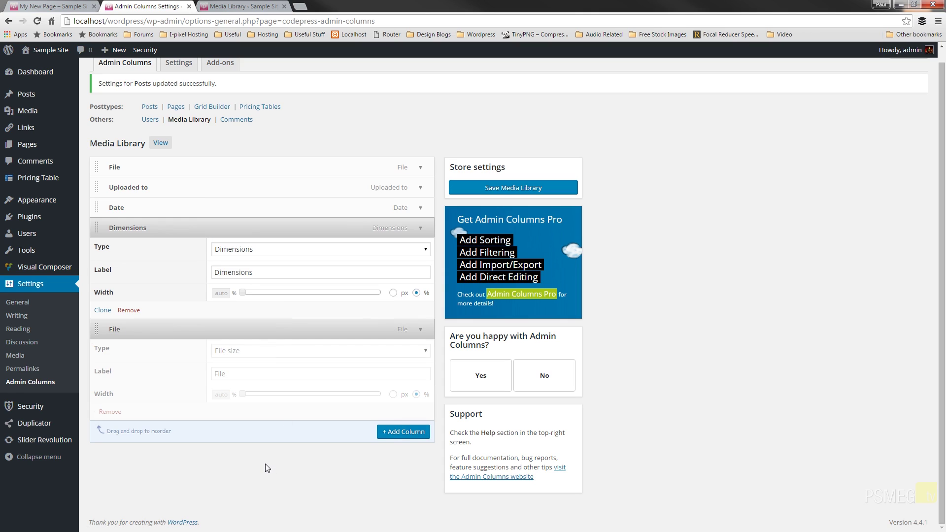
left_click(530, 191)
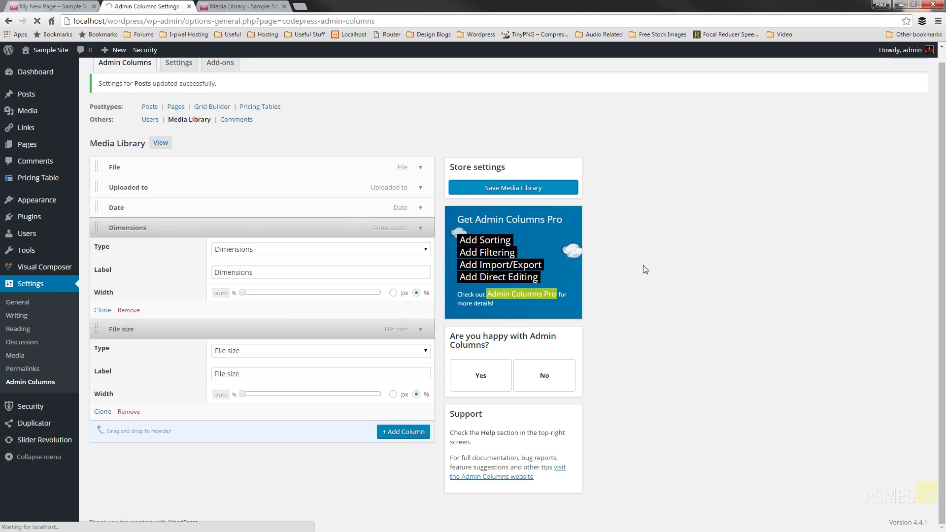
left_click(241, 6)
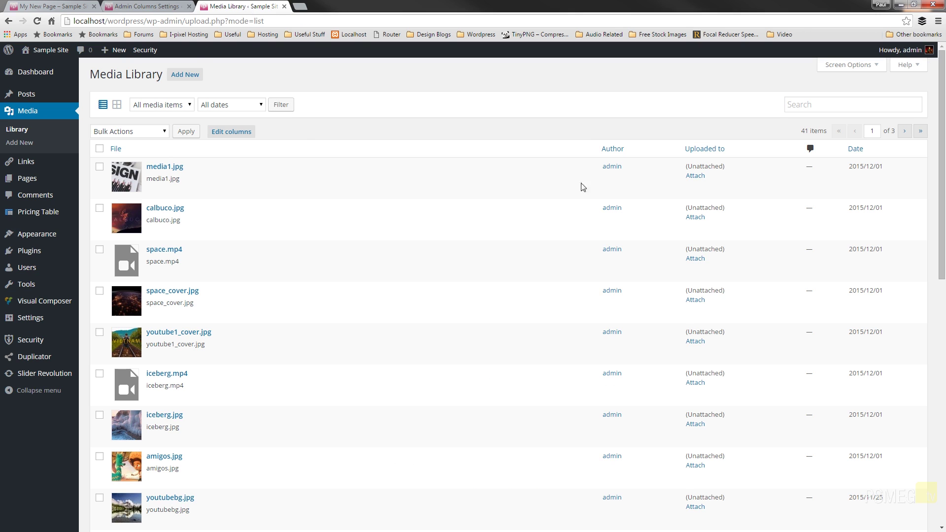
Reload the media list and look through its files with the updated columns
left_click(37, 22)
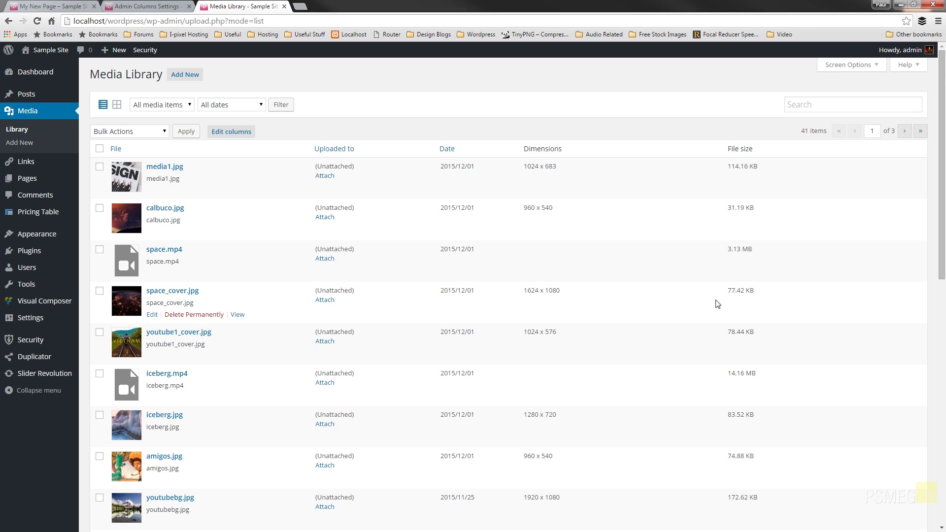
scroll(718, 304, "down", 10)
scroll(717, 304, "up", 10)
Return to the Admin Columns settings and add an EXIF data column to the Media Library columns
left_click(144, 7)
left_click(397, 281)
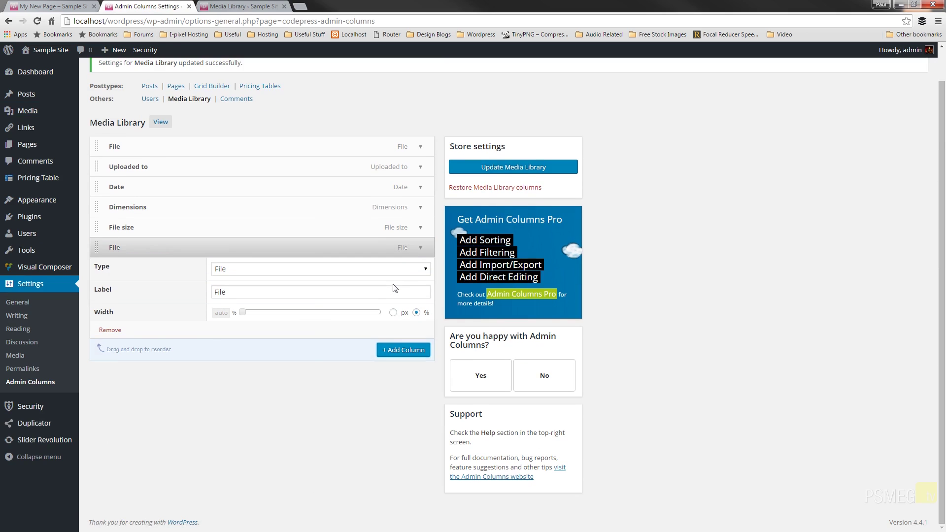
left_click(425, 269)
left_click_drag(425, 300, 425, 348)
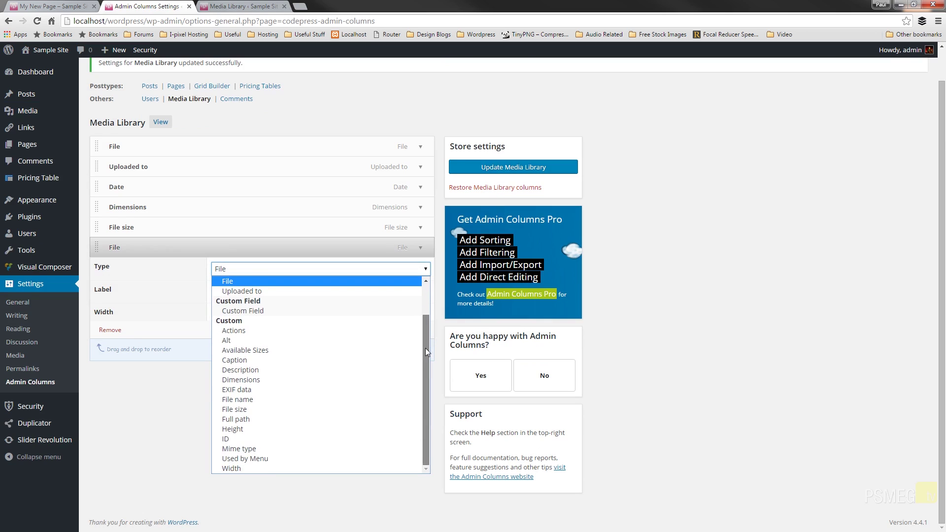
left_click(250, 391)
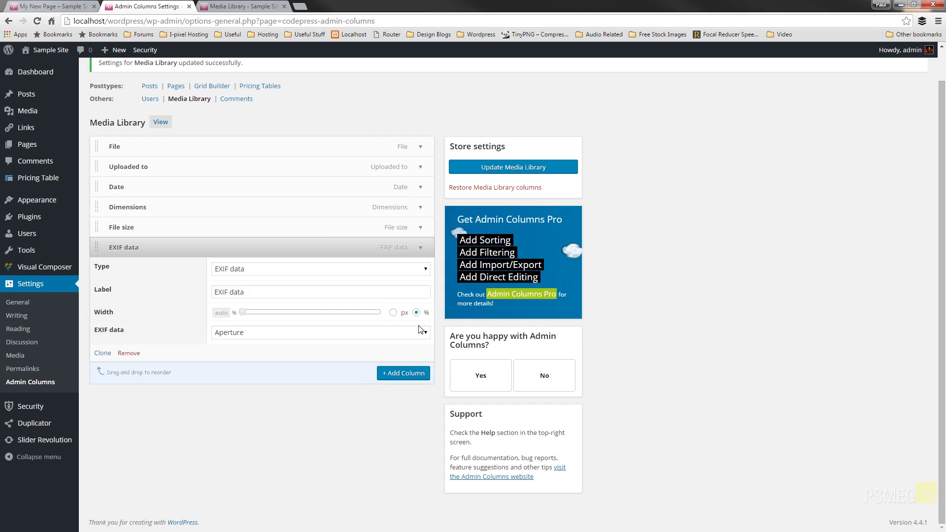
Set the EXIF data column to show Camera and save the Media Library column settings
left_click(271, 335)
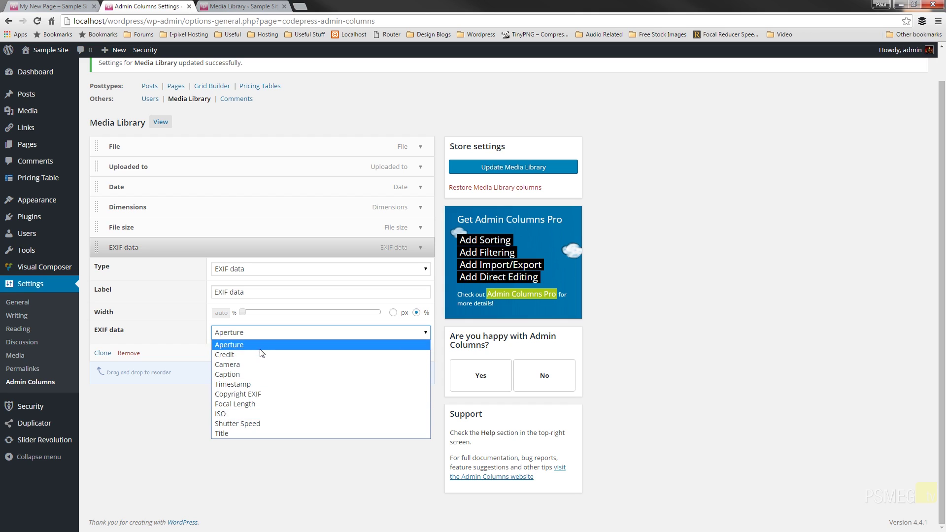
left_click(258, 365)
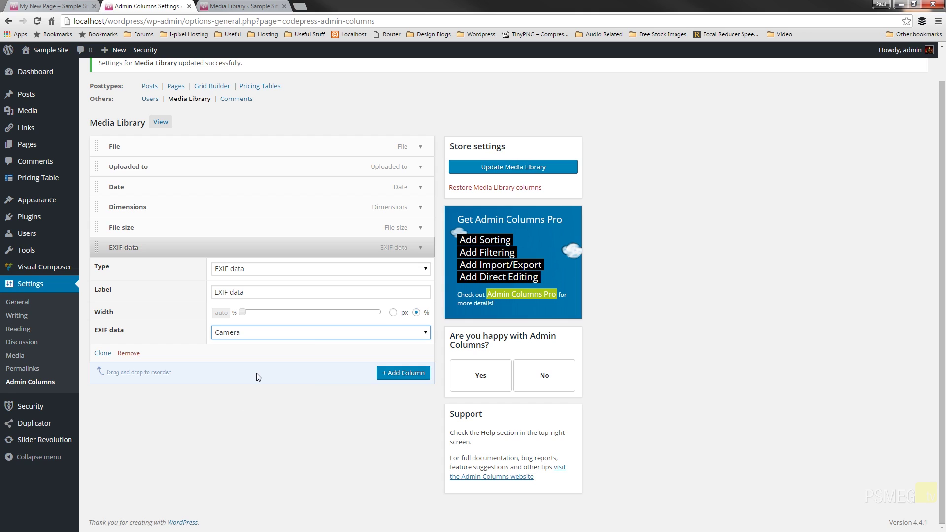
left_click(519, 170)
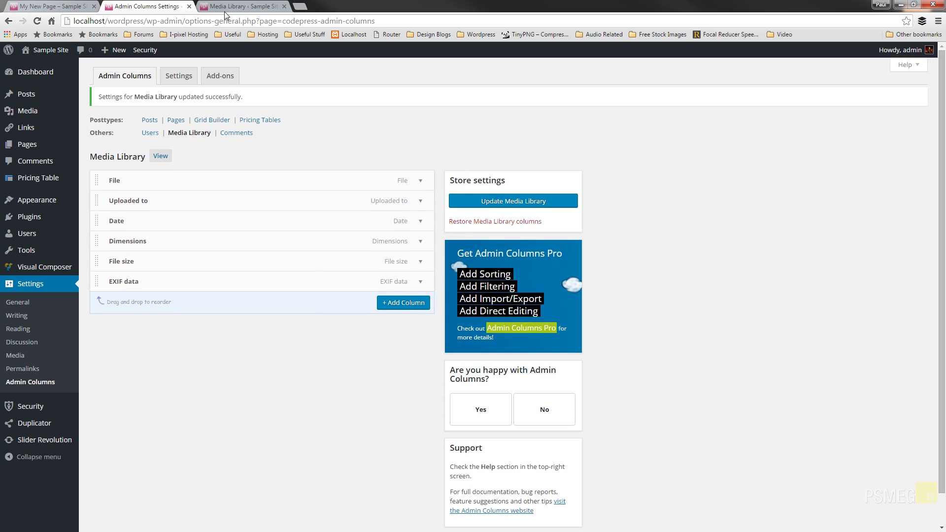
Switch to the media list tab, reload it and check the EXIF data column for all listed files
left_click(224, 11)
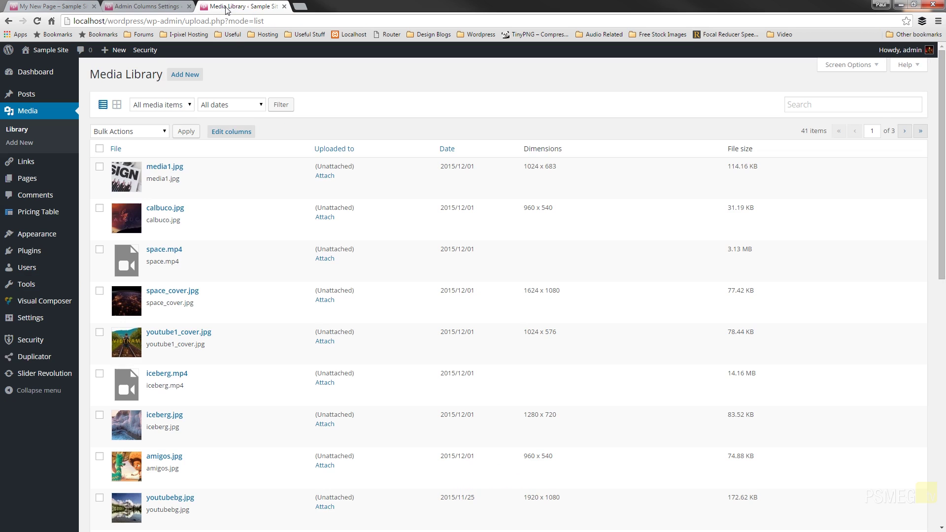
left_click(37, 20)
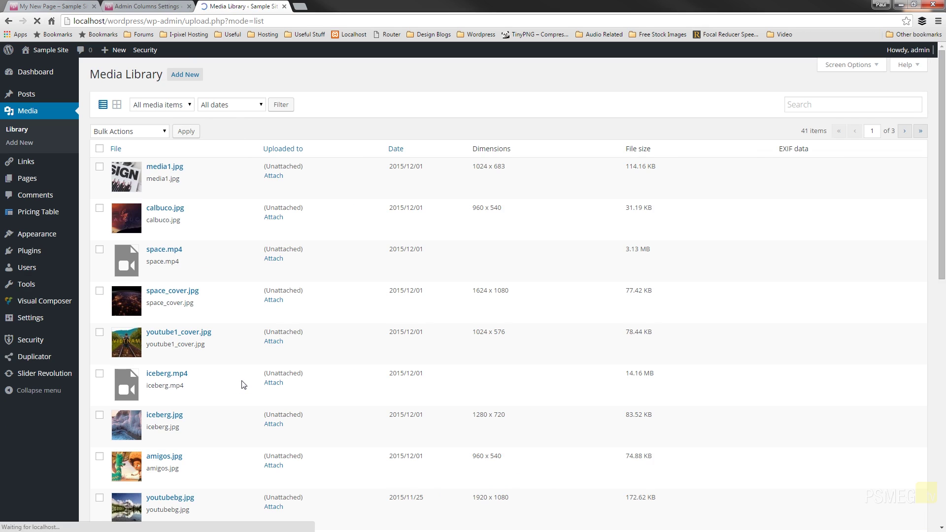
scroll(611, 358, "down", 15)
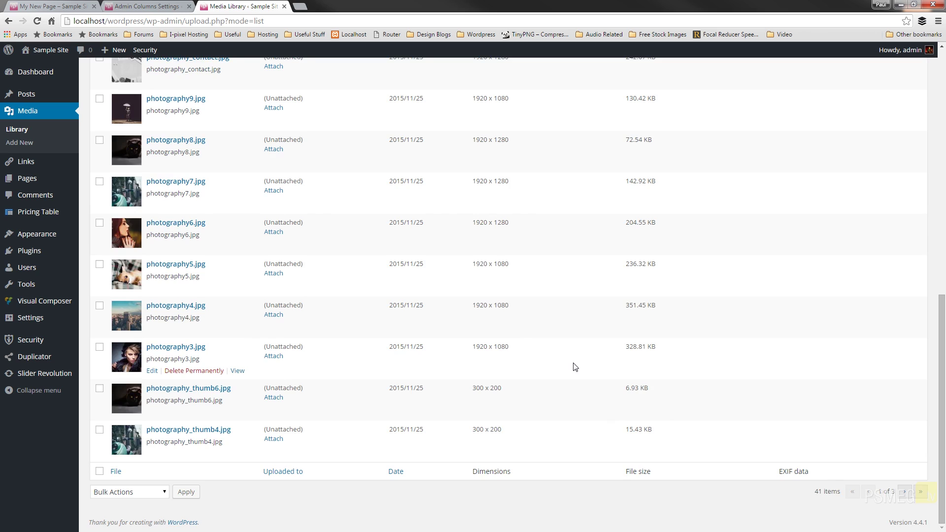
scroll(575, 367, "up", 15)
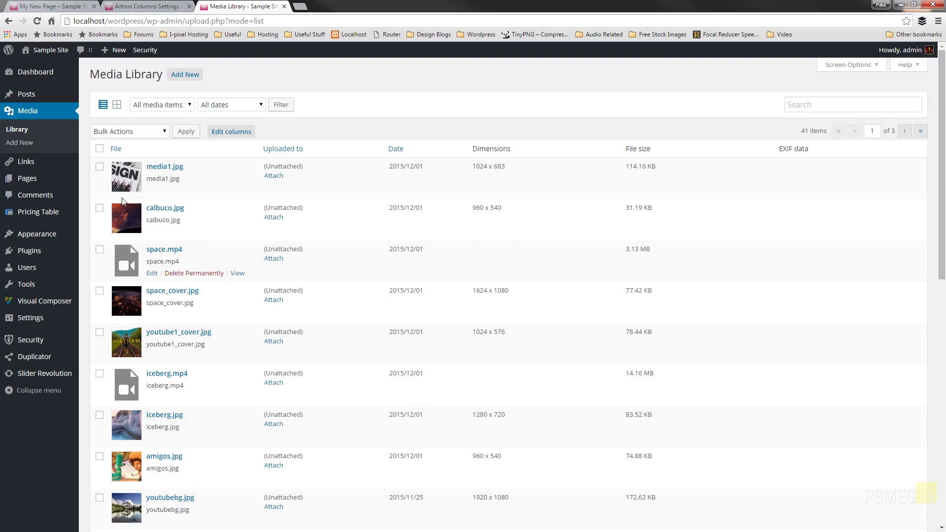